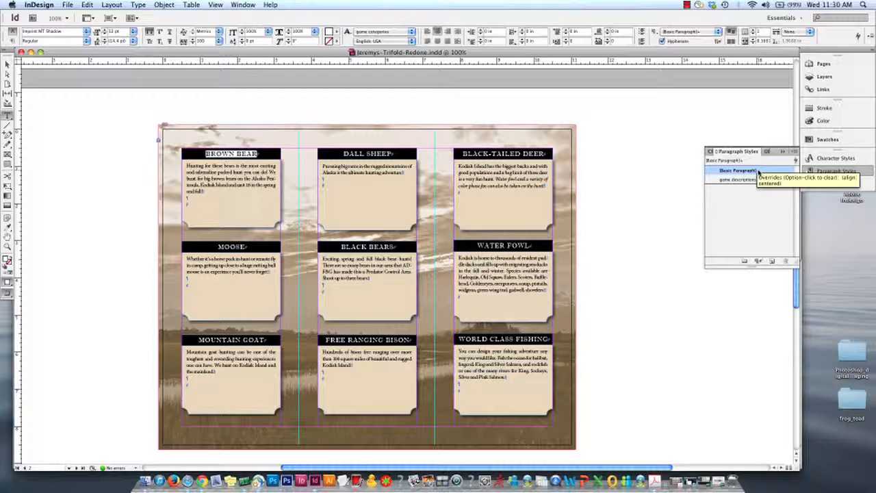
Create a new paragraph style from the selected BROWN BEAR heading and name it Game Title
{"action": "left_click", "coordinate": [772, 262]}
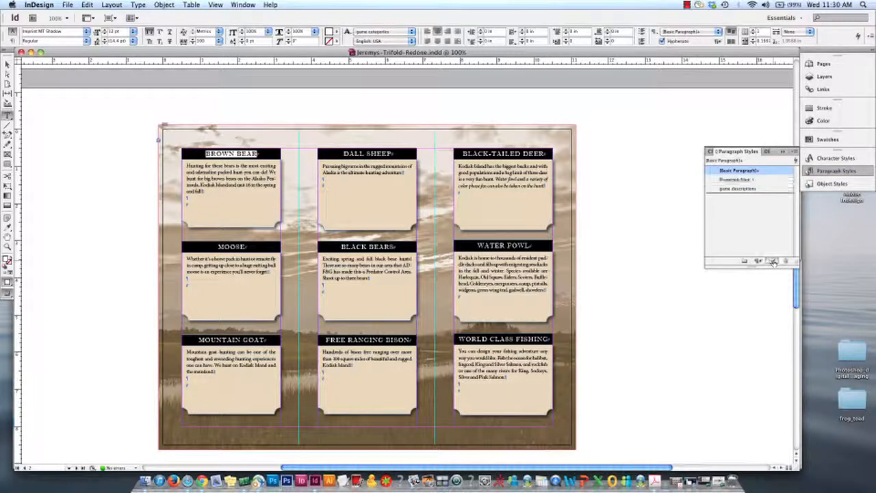
{"action": "double_click", "coordinate": [740, 180]}
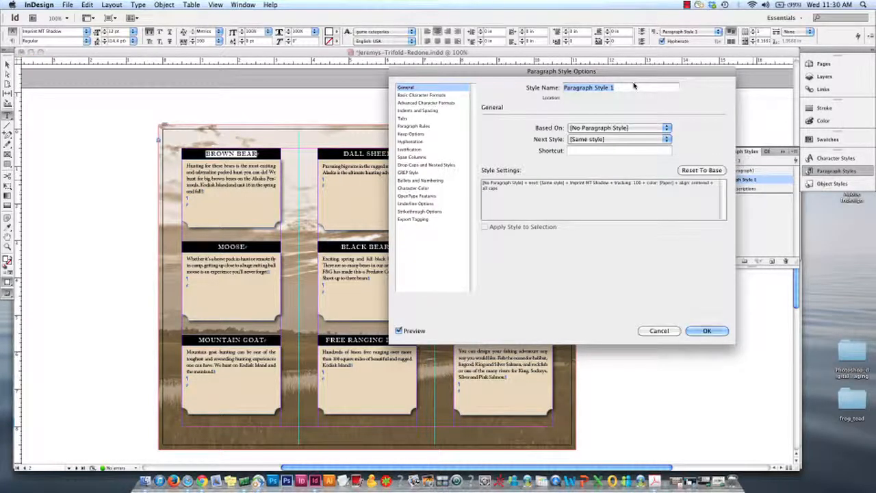
{"action": "type", "text": "Game Title"}
Set the Game Title style's kerning to Optical and compare the text with the preview off and on
{"action": "left_click", "coordinate": [442, 97]}
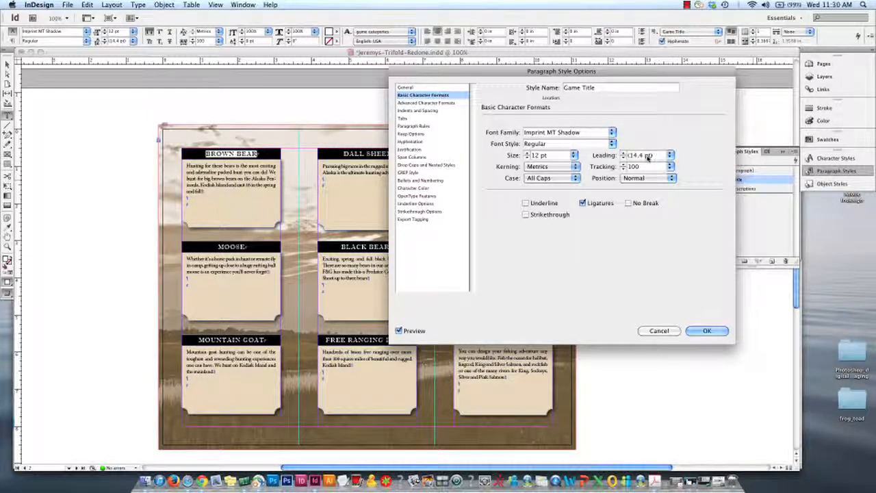
{"action": "left_click", "coordinate": [559, 167]}
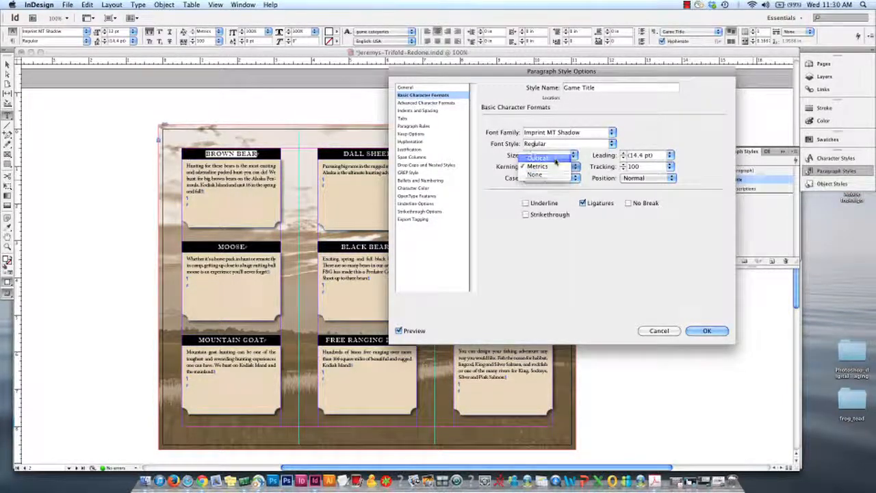
{"action": "left_click", "coordinate": [556, 160]}
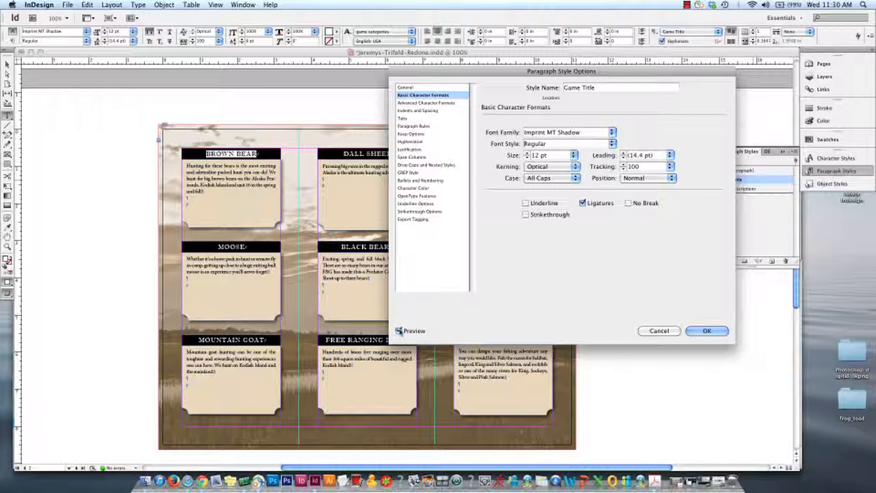
{"action": "left_click", "coordinate": [398, 331]}
{"action": "left_click", "coordinate": [399, 331]}
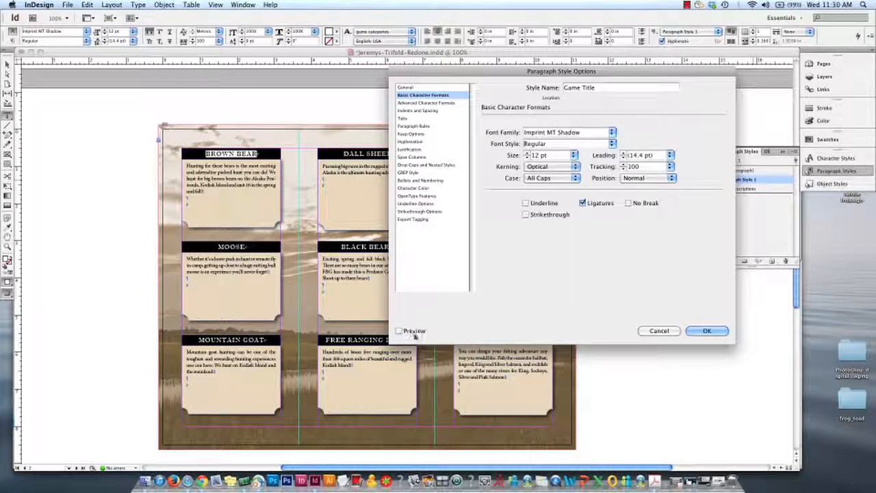
{"action": "left_click", "coordinate": [399, 331]}
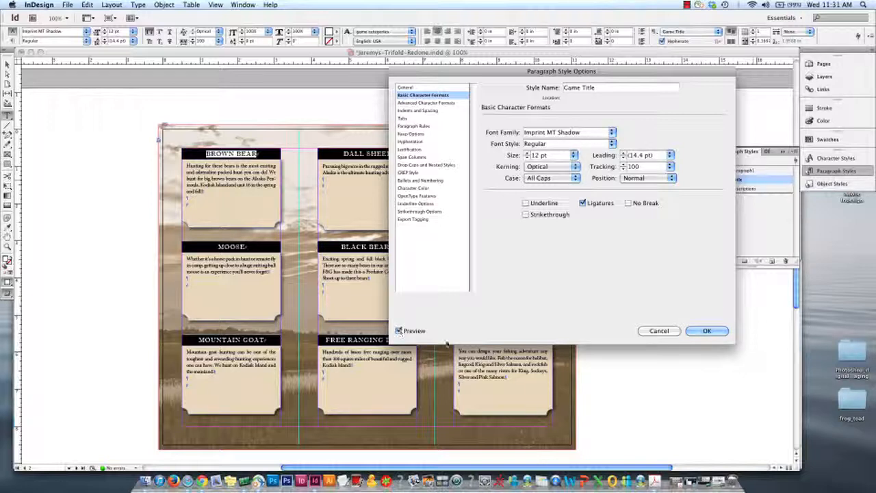
Review the style's kerning and case options, keeping Optical and All Caps selected
{"action": "left_click", "coordinate": [543, 166]}
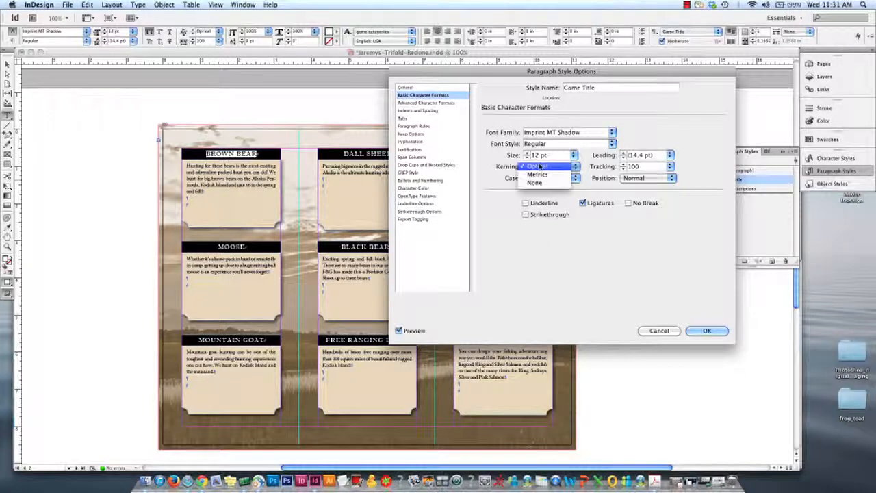
{"action": "left_click", "coordinate": [541, 166]}
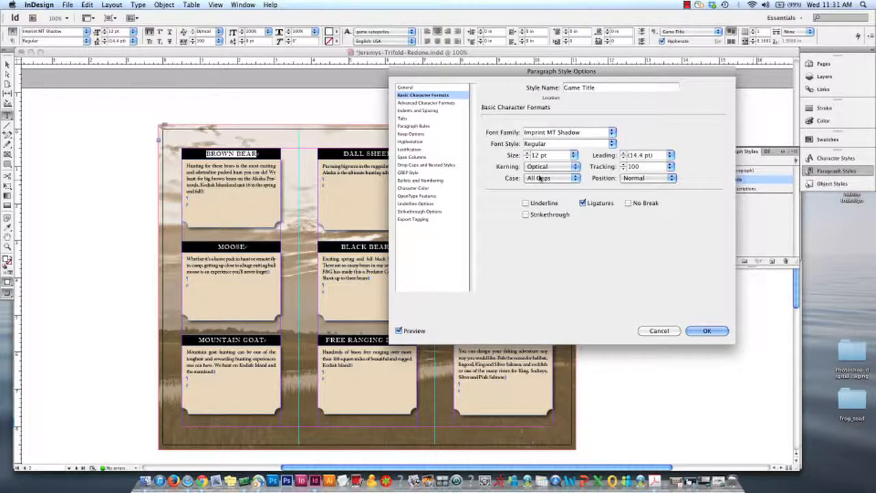
{"action": "left_click", "coordinate": [541, 177]}
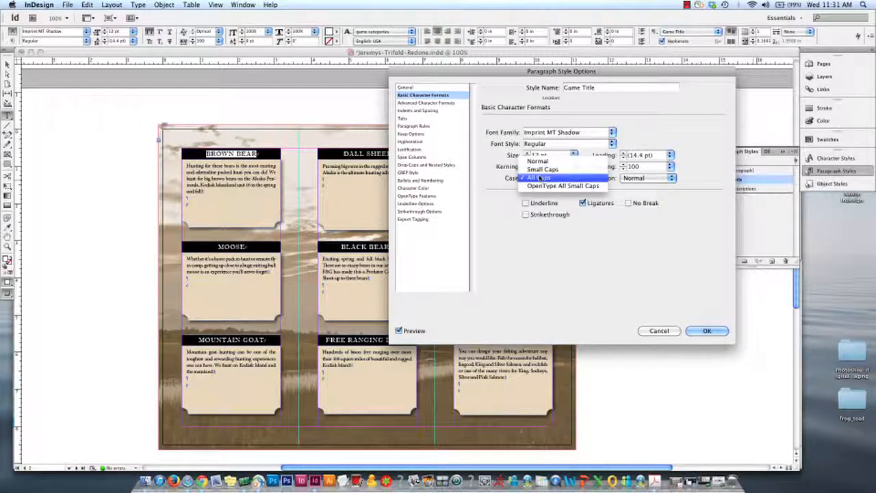
{"action": "left_click", "coordinate": [539, 177]}
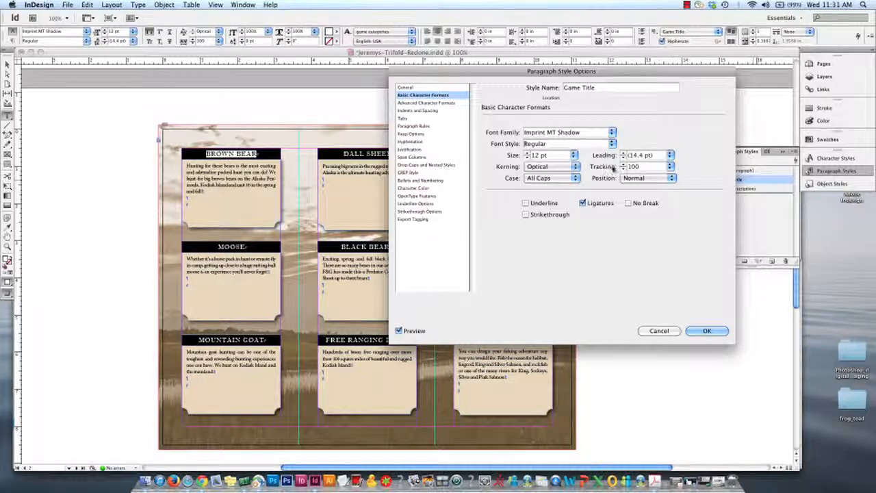
Try a tracking value of 0 in the Game Title style and compare the headings with the preview off and on
{"action": "left_click", "coordinate": [670, 167]}
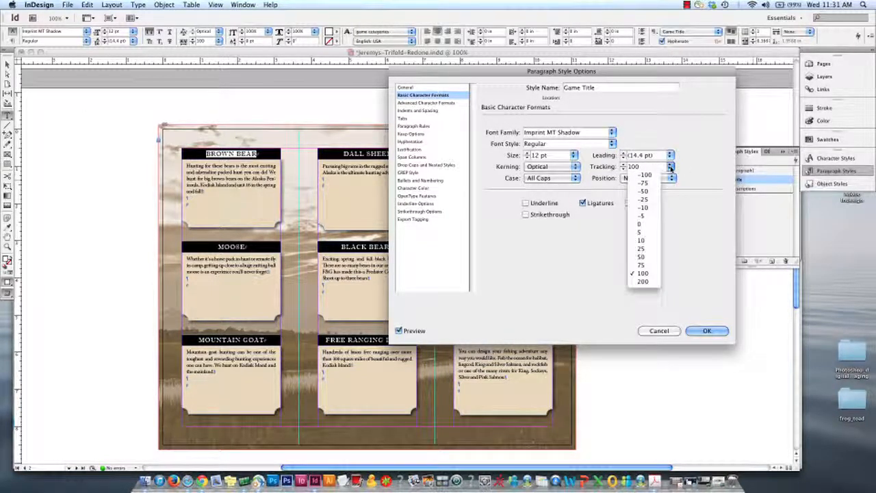
{"action": "left_click", "coordinate": [654, 225]}
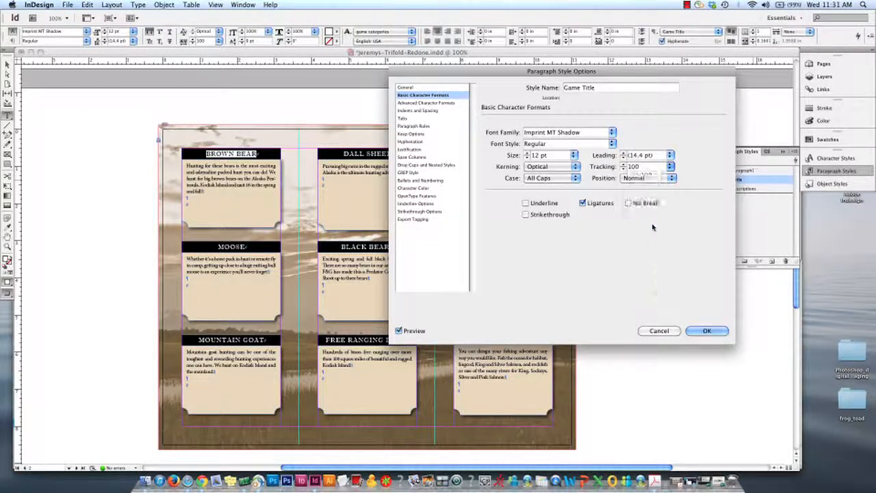
{"action": "left_click", "coordinate": [397, 332]}
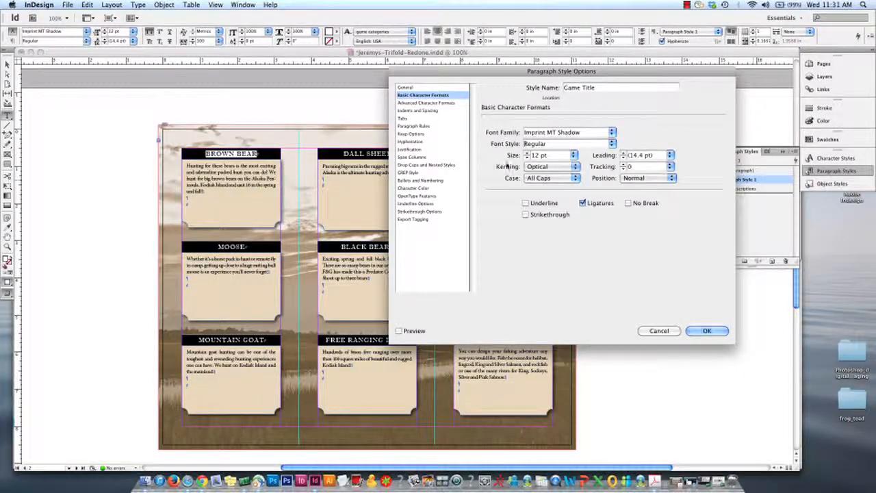
{"action": "left_click", "coordinate": [400, 332]}
{"action": "left_click", "coordinate": [400, 332]}
{"action": "left_click", "coordinate": [400, 333]}
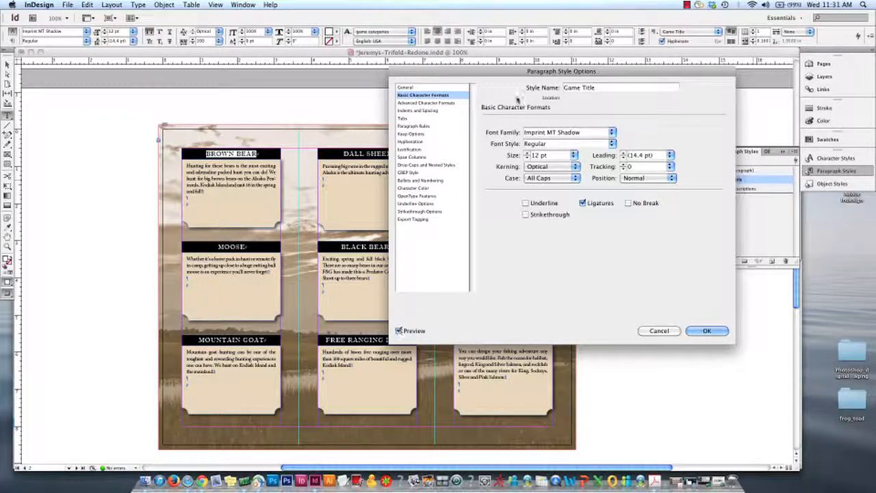
Set the Game Title style's tracking to 200, check the effect on the headings, and leave the preview switched off
{"action": "left_click_drag", "start_coordinate": [498, 71], "coordinate": [556, 68]}
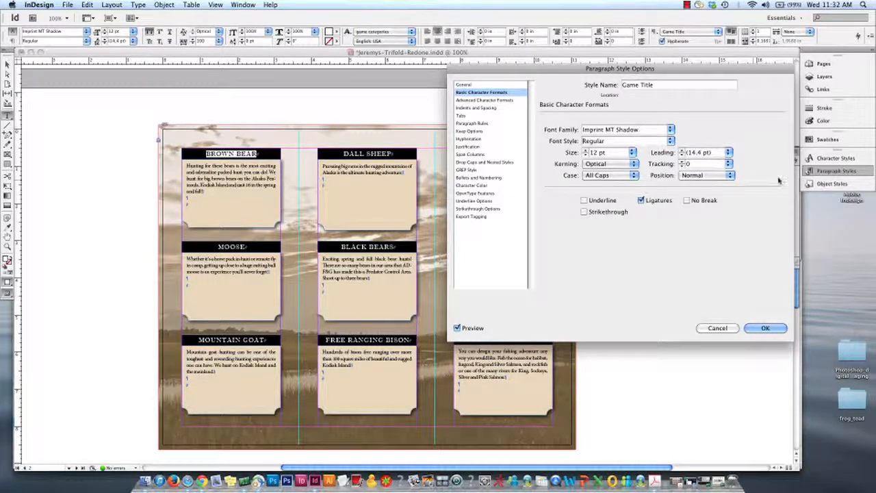
{"action": "left_click", "coordinate": [729, 164]}
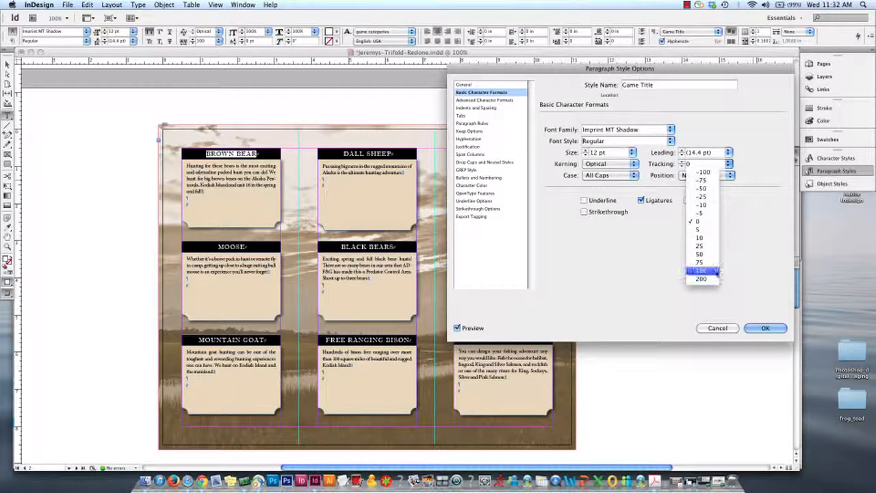
{"action": "left_click", "coordinate": [712, 271]}
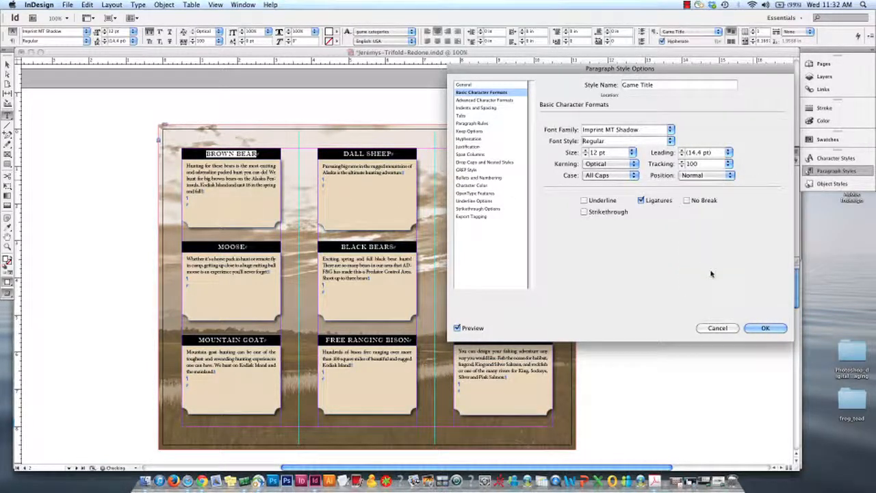
{"action": "left_click", "coordinate": [730, 165]}
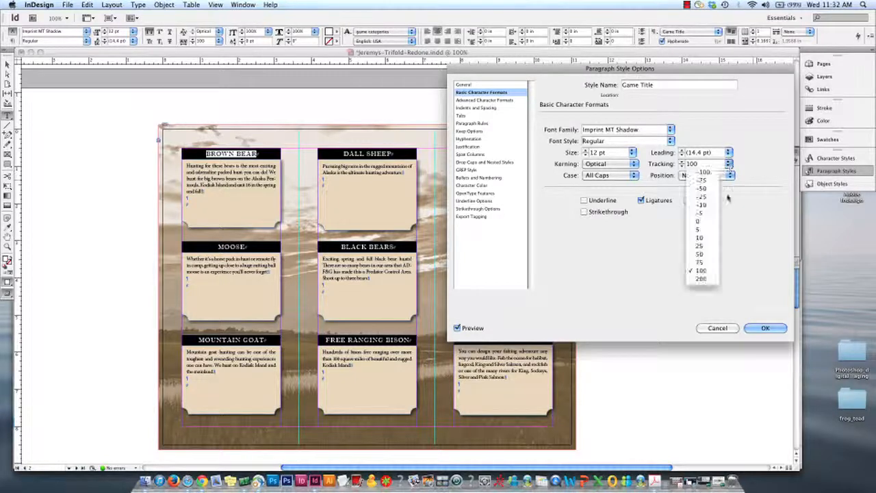
{"action": "left_click", "coordinate": [705, 279]}
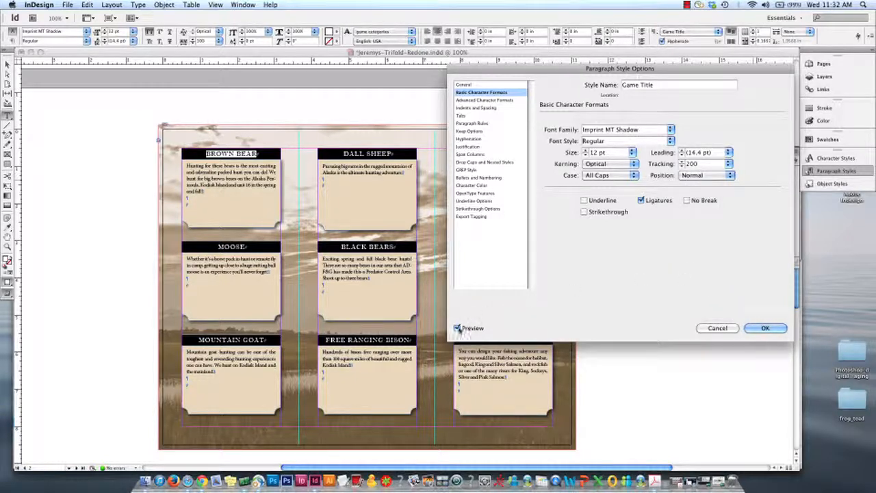
{"action": "left_click", "coordinate": [458, 328]}
{"action": "left_click", "coordinate": [458, 329]}
{"action": "left_click", "coordinate": [458, 328]}
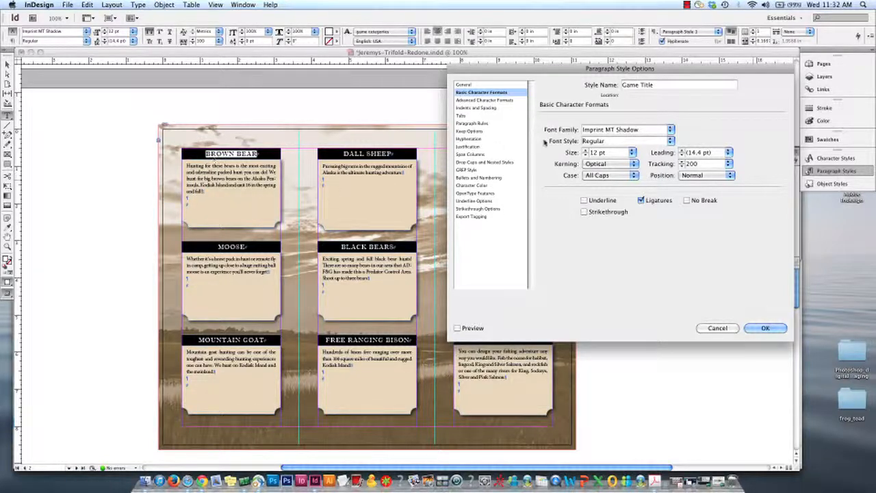
Keep the Game Title style's alignment at Center in its indents and spacing settings, and save the style
{"action": "left_click", "coordinate": [472, 109]}
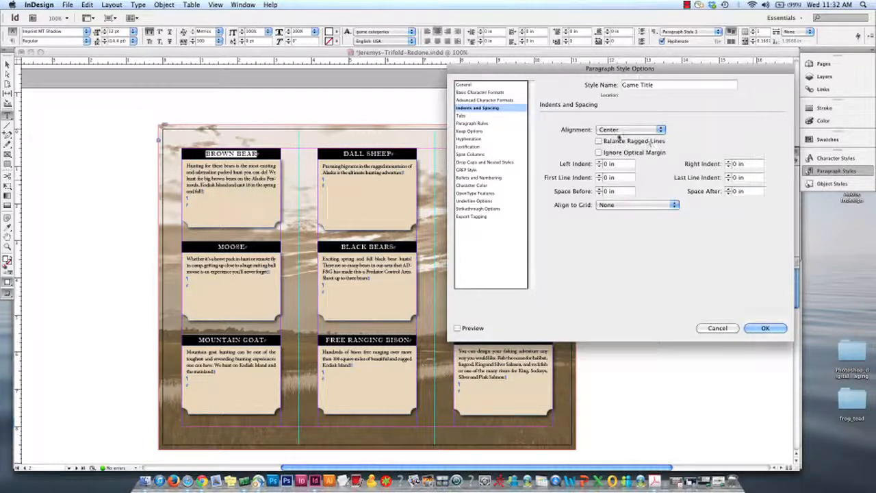
{"action": "left_click", "coordinate": [623, 130]}
{"action": "left_click", "coordinate": [606, 129]}
{"action": "left_click", "coordinate": [629, 130]}
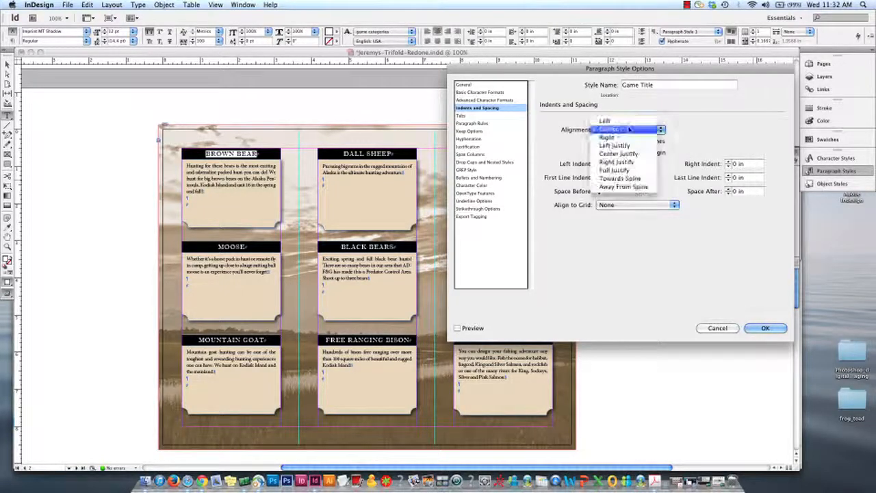
{"action": "left_click", "coordinate": [630, 129]}
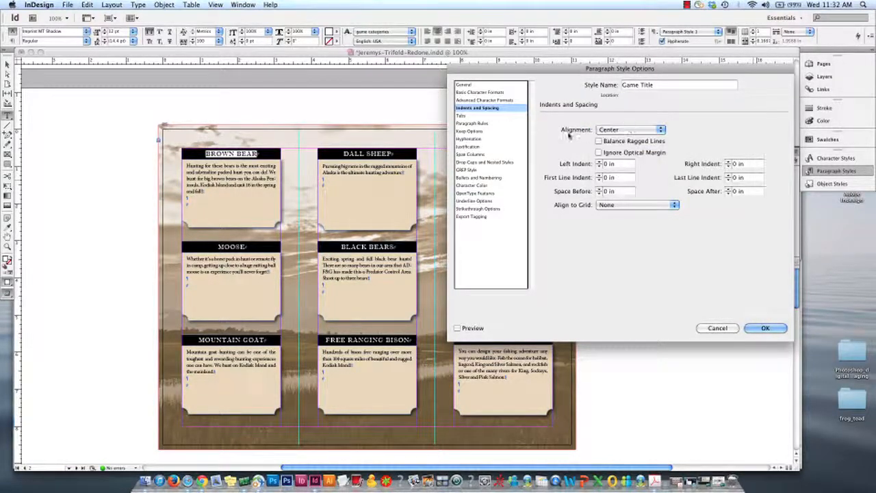
{"action": "left_click", "coordinate": [766, 329]}
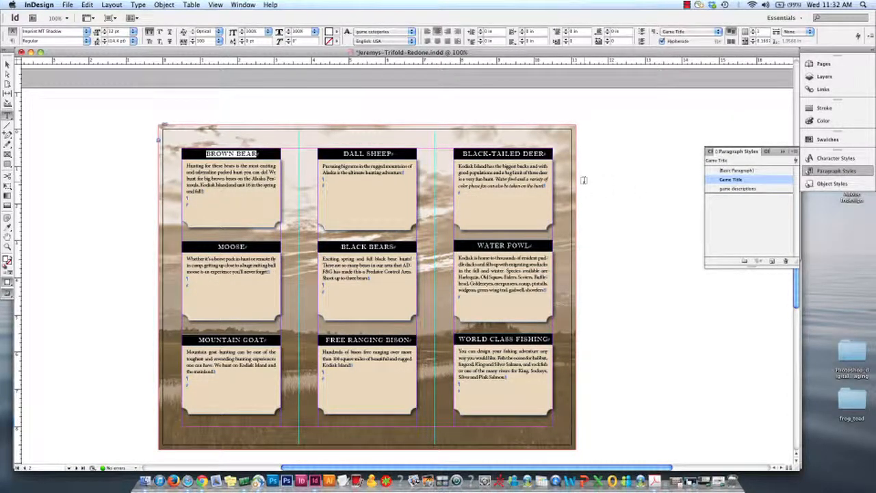
Apply the Game Title paragraph style to the DALL SHEEP and BLACK-TAILED DEER headings
{"action": "left_click", "coordinate": [391, 150]}
{"action": "left_click_drag", "start_coordinate": [393, 153], "coordinate": [326, 153]}
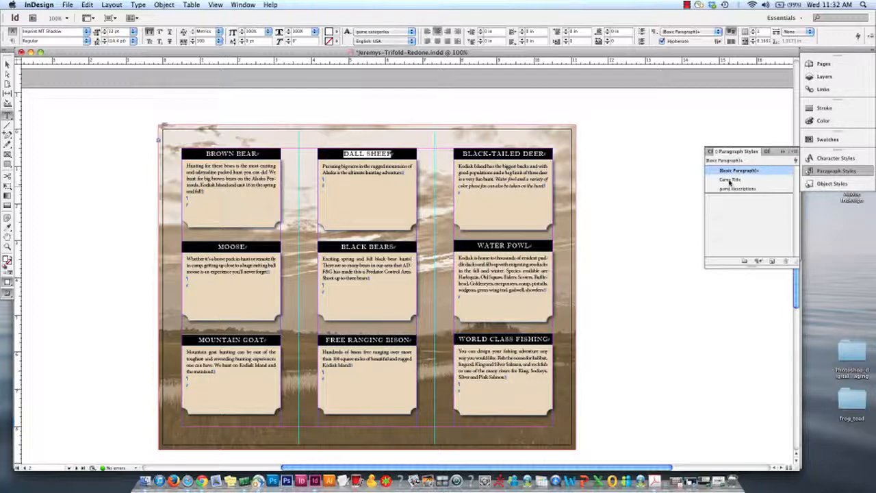
{"action": "left_click", "coordinate": [730, 180]}
{"action": "left_click_drag", "start_coordinate": [547, 154], "coordinate": [445, 151]}
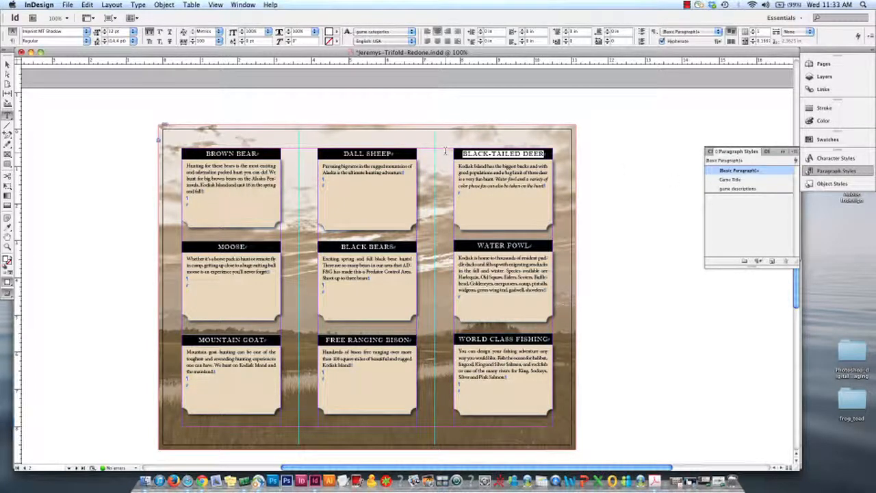
{"action": "left_click", "coordinate": [732, 179]}
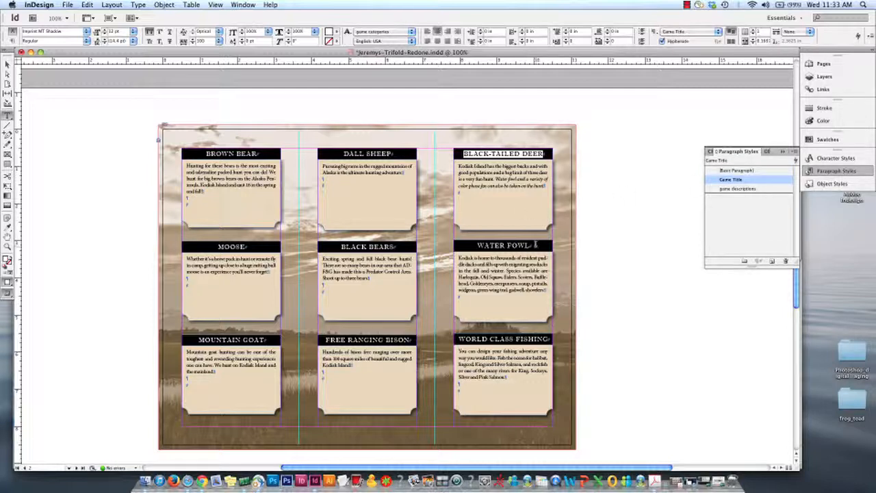
Apply the Game Title paragraph style to the WATER FOWL and BLACK BEARS headings
{"action": "left_click_drag", "start_coordinate": [536, 246], "coordinate": [475, 245]}
{"action": "left_click", "coordinate": [731, 179]}
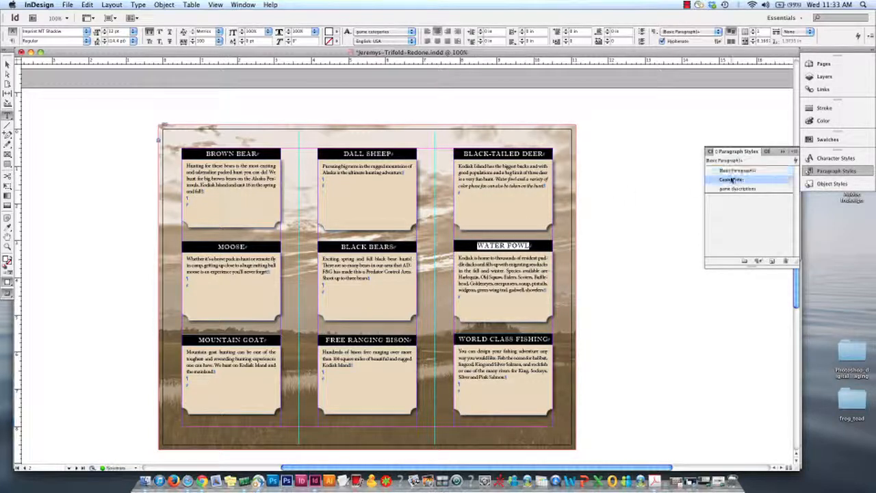
{"action": "left_click_drag", "start_coordinate": [398, 247], "coordinate": [327, 243]}
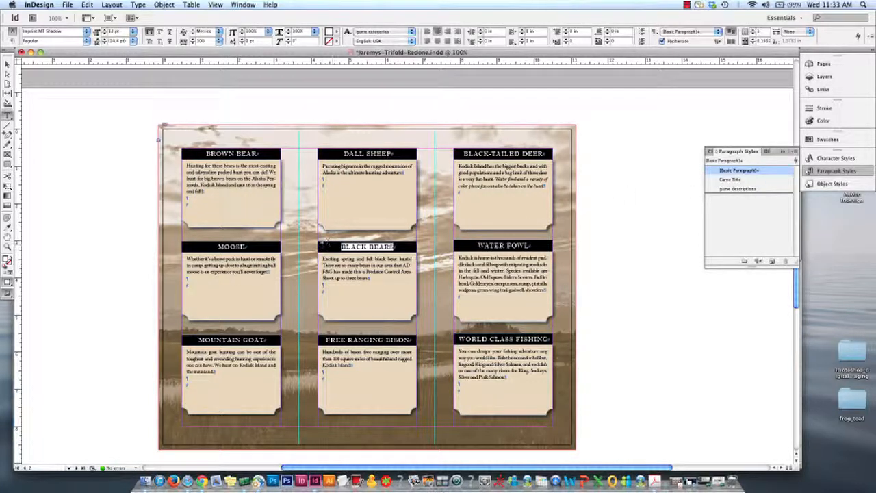
{"action": "left_click", "coordinate": [759, 181]}
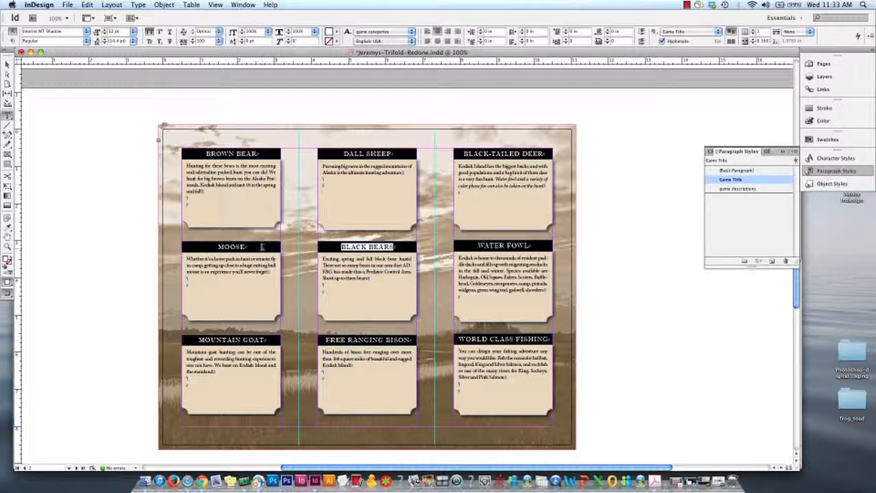
Apply the Game Title paragraph style to the MOOSE and MOUNTAIN GOAT headings
{"action": "left_click_drag", "start_coordinate": [262, 248], "coordinate": [194, 247]}
{"action": "left_click", "coordinate": [736, 180]}
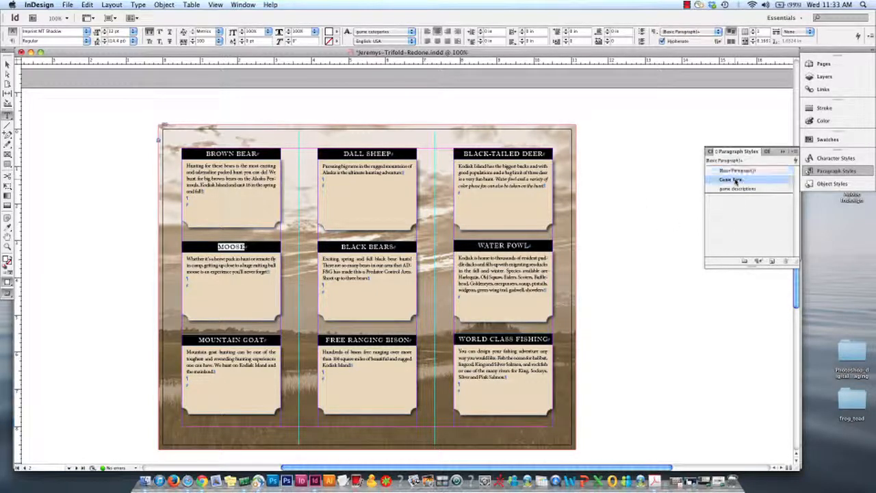
{"action": "left_click_drag", "start_coordinate": [272, 338], "coordinate": [198, 340]}
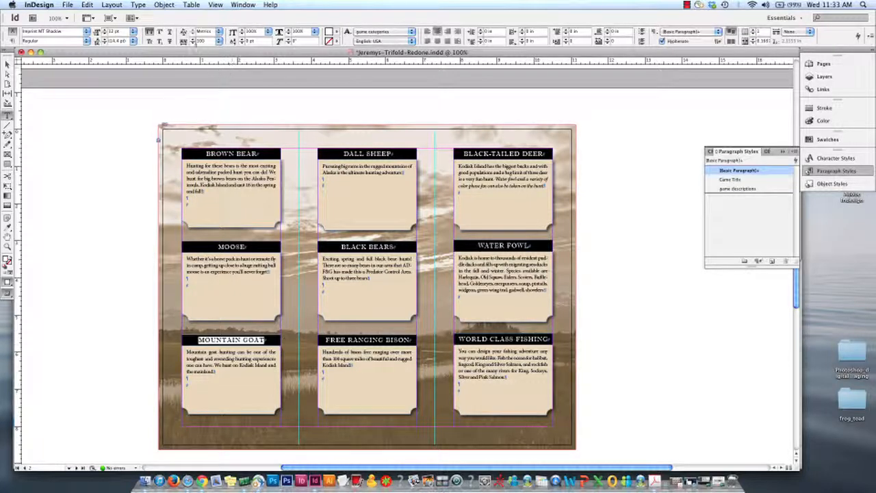
{"action": "left_click", "coordinate": [739, 180]}
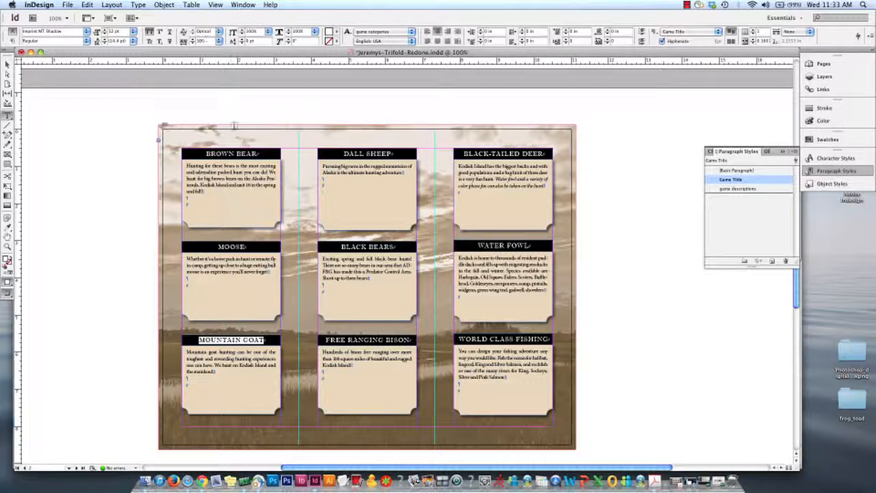
Apply the Game Title paragraph style to the FREE RANGING BISON and WORLD CLASS FISHING headings
{"action": "left_click", "coordinate": [267, 341]}
{"action": "triple_click", "coordinate": [230, 337]}
{"action": "left_click_drag", "start_coordinate": [412, 340], "coordinate": [317, 340]}
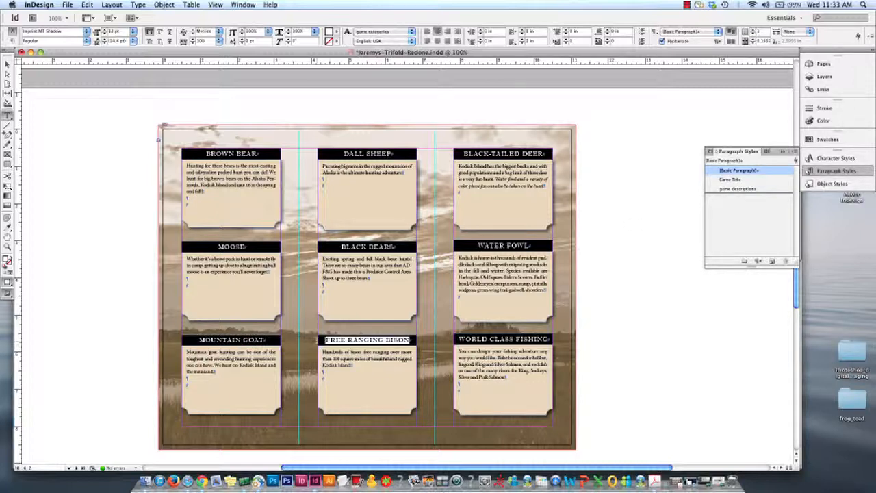
{"action": "left_click", "coordinate": [730, 179]}
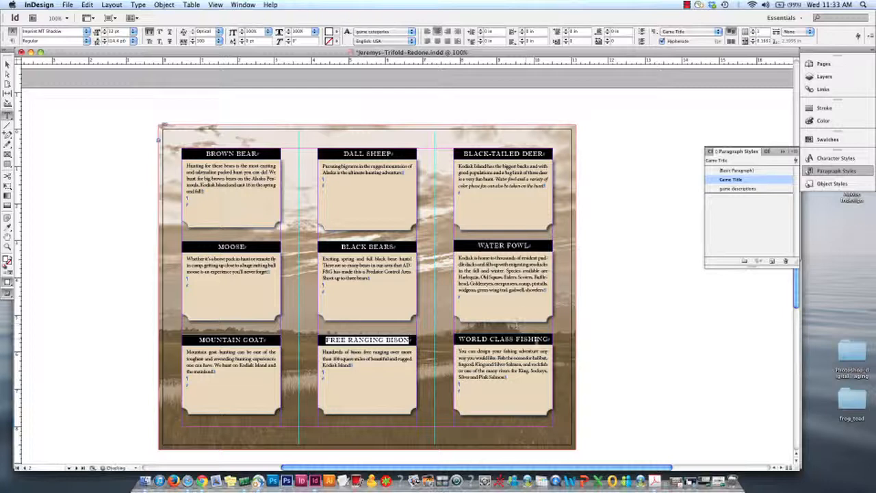
{"action": "left_click_drag", "start_coordinate": [551, 339], "coordinate": [457, 338]}
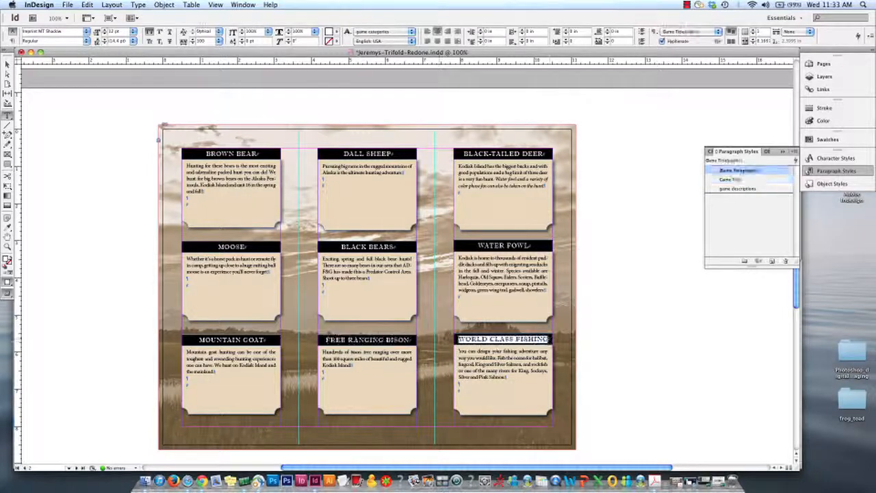
{"action": "left_click", "coordinate": [743, 181]}
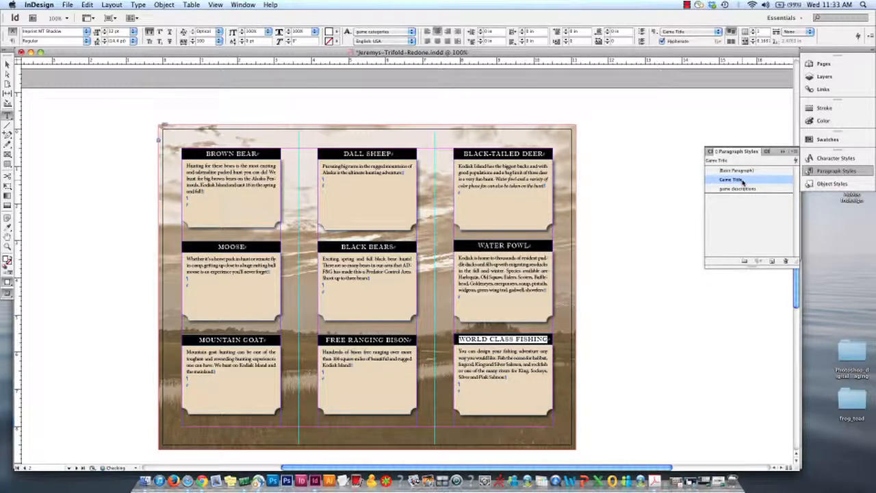
Keep the Game Title style's tracking at 200 in its basic character formats, turn on Preview, and save the style
{"action": "double_click", "coordinate": [758, 179]}
{"action": "left_click", "coordinate": [493, 92]}
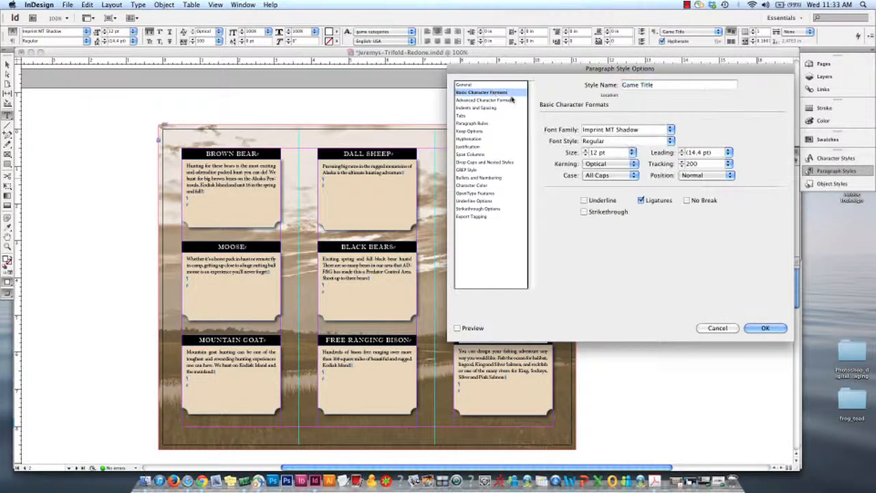
{"action": "left_click", "coordinate": [727, 165]}
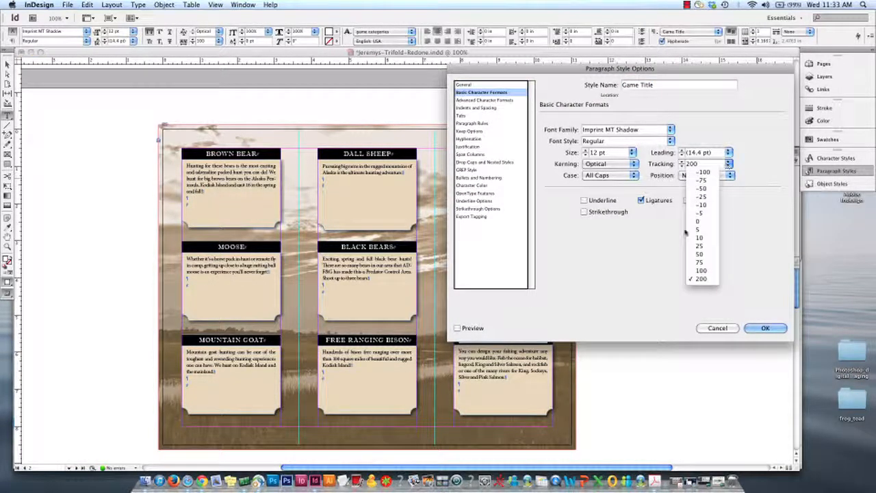
{"action": "left_click", "coordinate": [701, 278]}
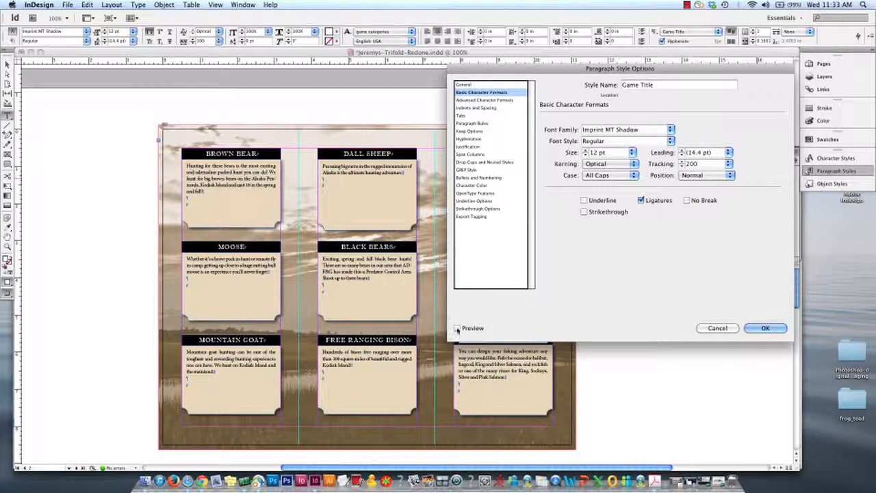
{"action": "left_click", "coordinate": [456, 328]}
{"action": "left_click", "coordinate": [765, 328]}
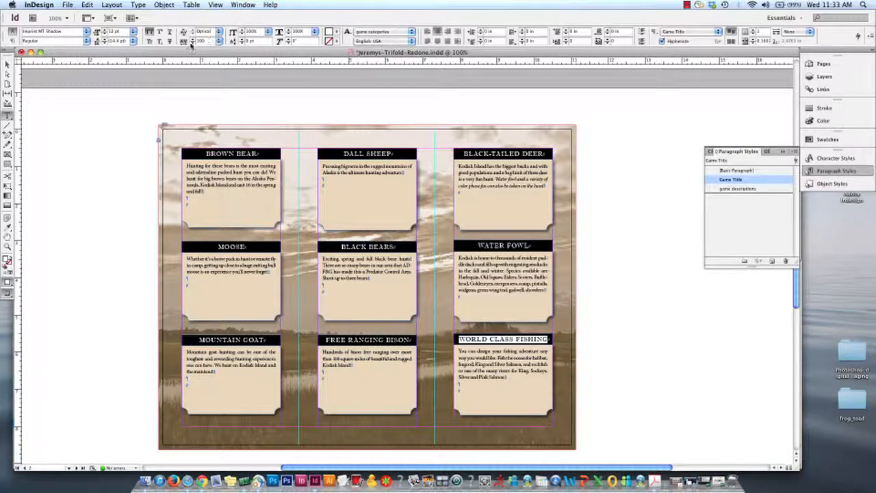
{"action": "left_click_drag", "start_coordinate": [211, 31], "coordinate": [195, 32]}
Set the Game Title paragraph style's font size to 11.5 pt, save the style, and leave text editing
{"action": "double_click", "coordinate": [733, 180]}
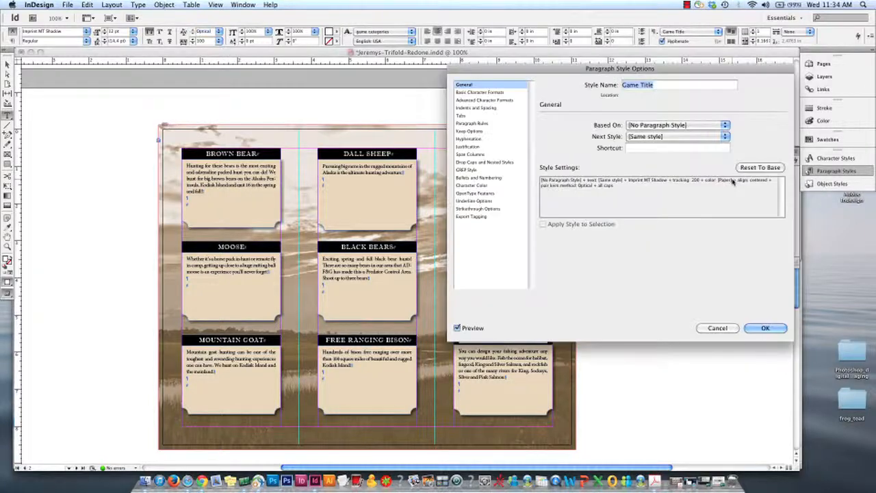
{"action": "left_click", "coordinate": [462, 93]}
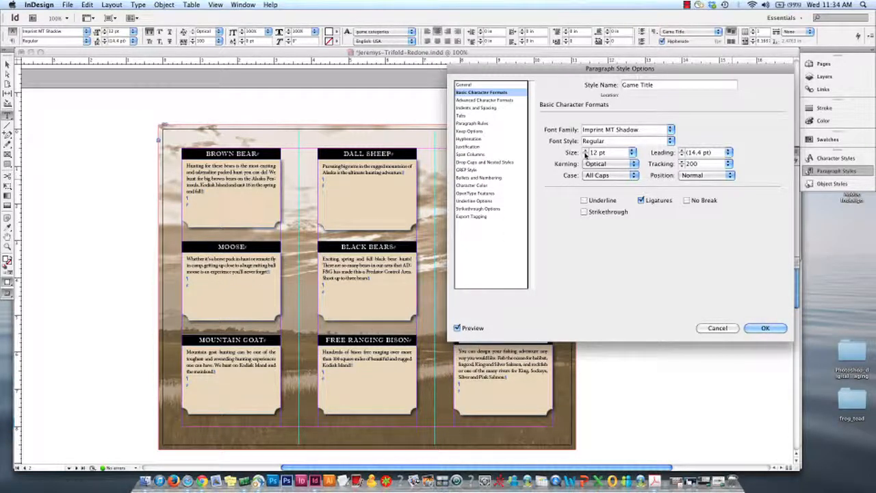
{"action": "left_click", "coordinate": [586, 155]}
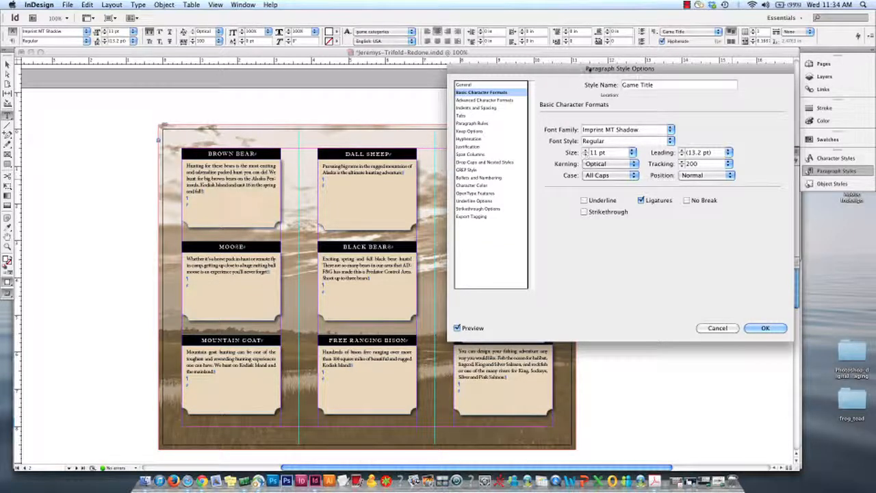
{"action": "left_click_drag", "start_coordinate": [576, 69], "coordinate": [719, 106]}
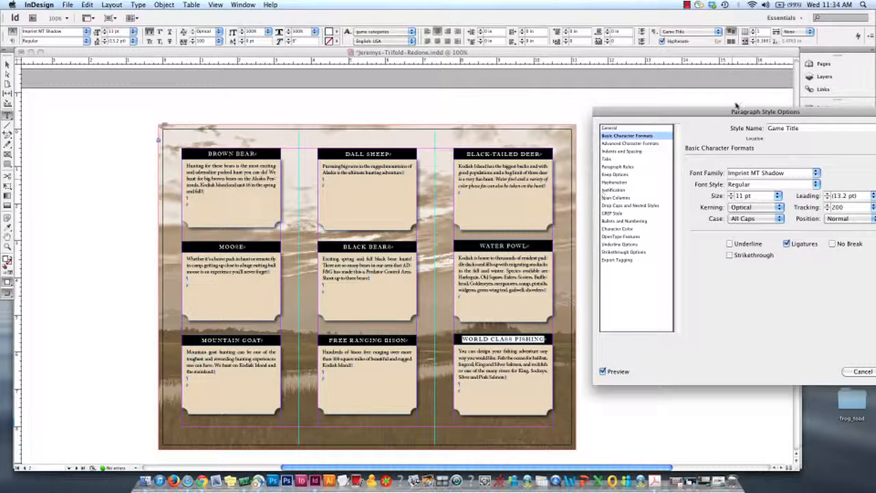
{"action": "left_click_drag", "start_coordinate": [724, 115], "coordinate": [583, 101]}
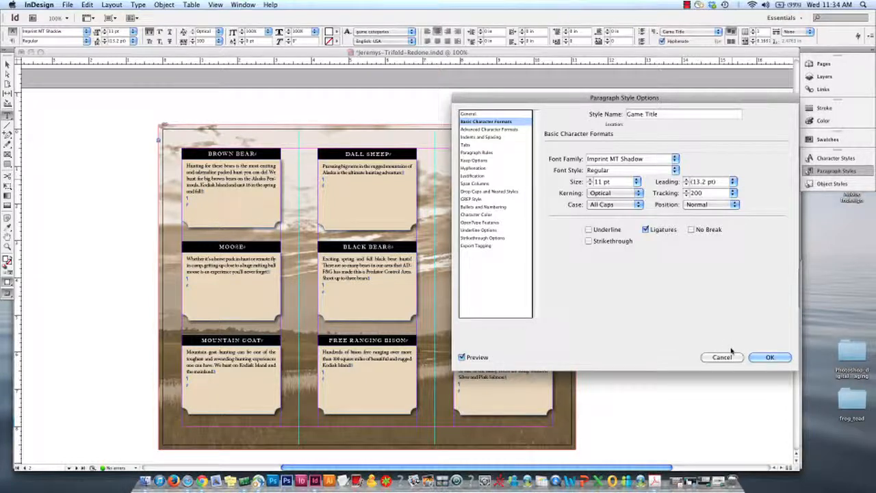
{"action": "left_click", "coordinate": [600, 183]}
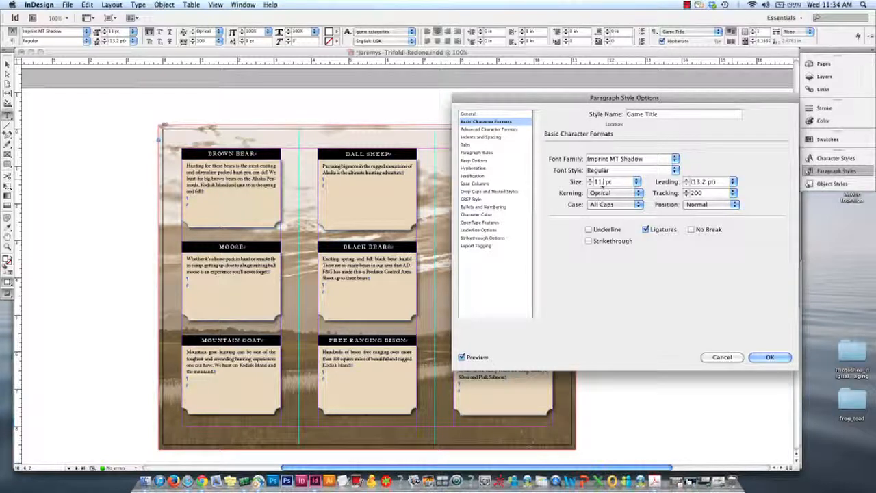
{"action": "type", "text": ".5"}
{"action": "key", "text": "Return"}
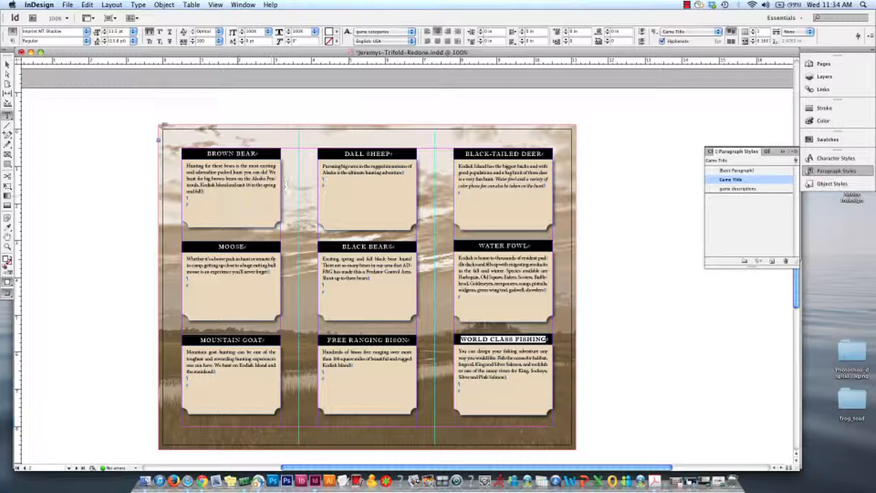
{"action": "left_click", "coordinate": [7, 64]}
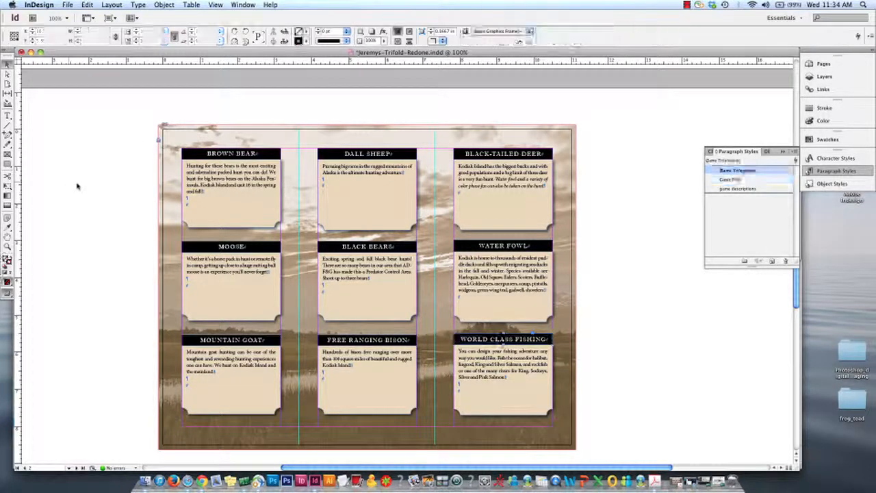
Switch to Chrome and review the paragraph style requirements for descriptive name, font, font style, leading, optical kerning and color
{"action": "left_click", "coordinate": [203, 481]}
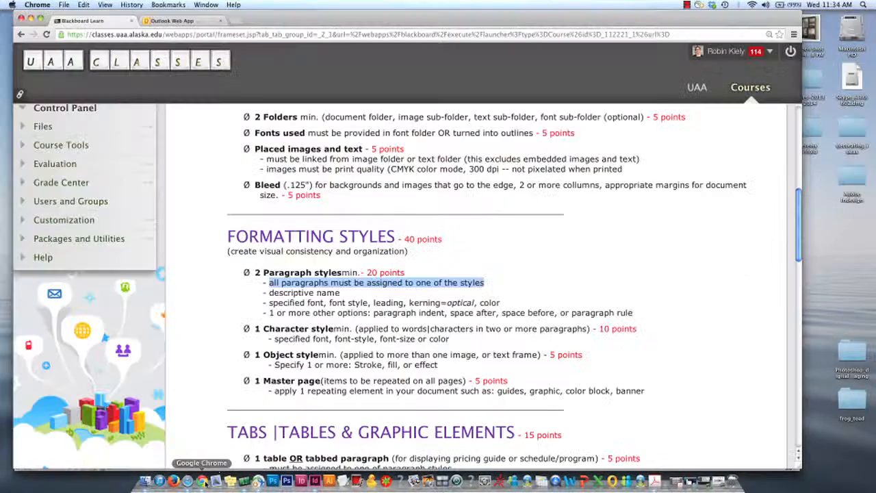
{"action": "left_click", "coordinate": [289, 312]}
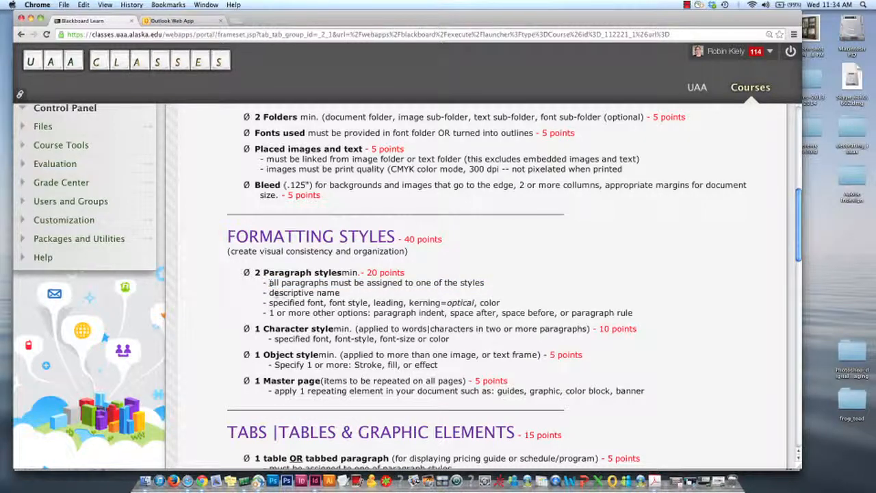
{"action": "left_click_drag", "start_coordinate": [269, 293], "coordinate": [345, 293]}
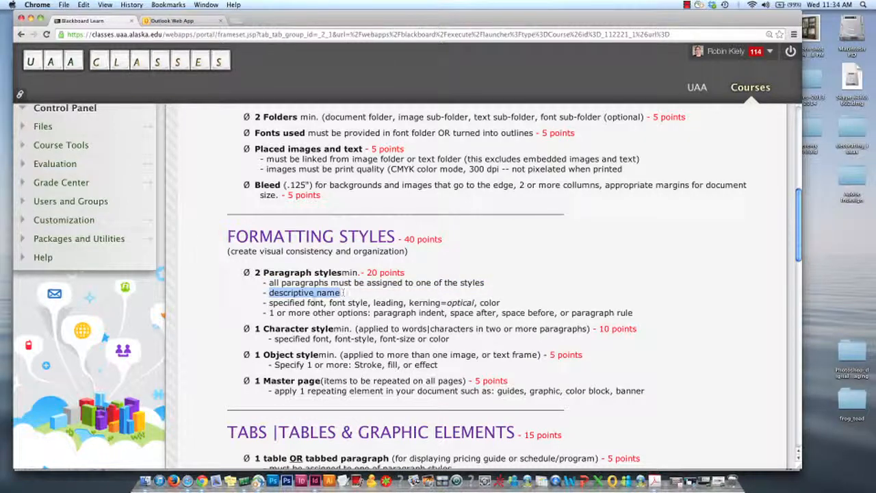
{"action": "double_click", "coordinate": [315, 302]}
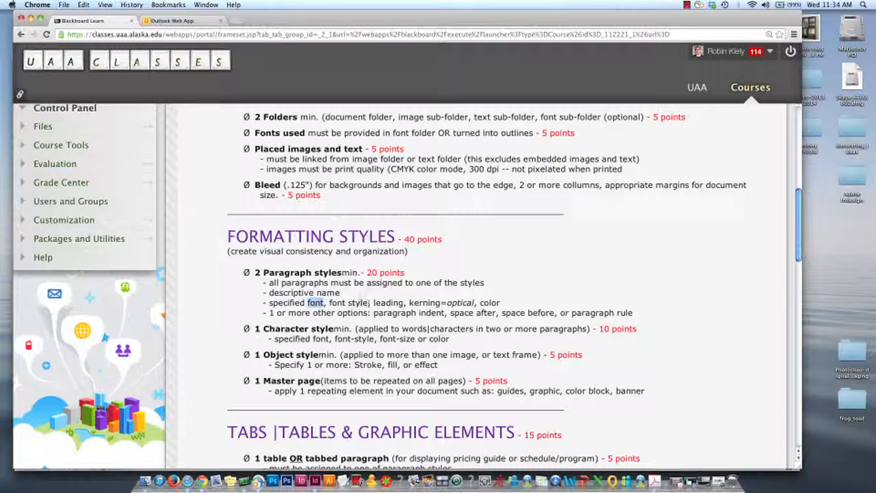
{"action": "double_click", "coordinate": [358, 302]}
{"action": "double_click", "coordinate": [399, 304]}
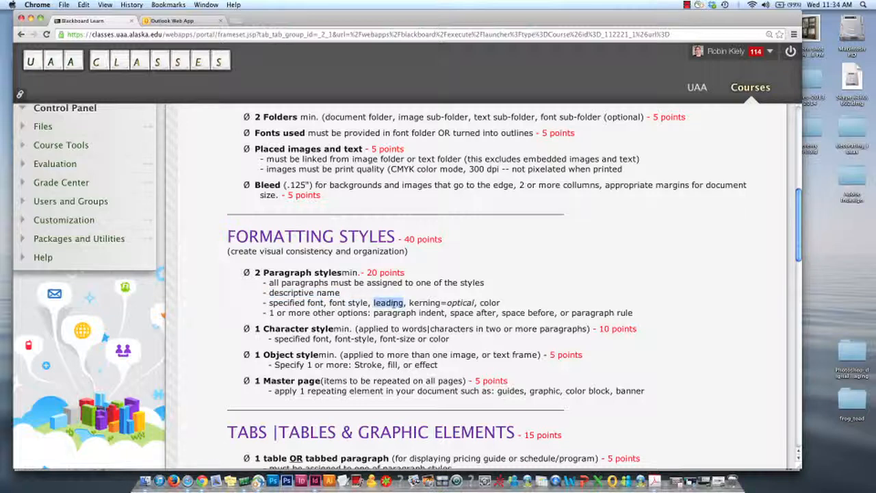
{"action": "double_click", "coordinate": [426, 303]}
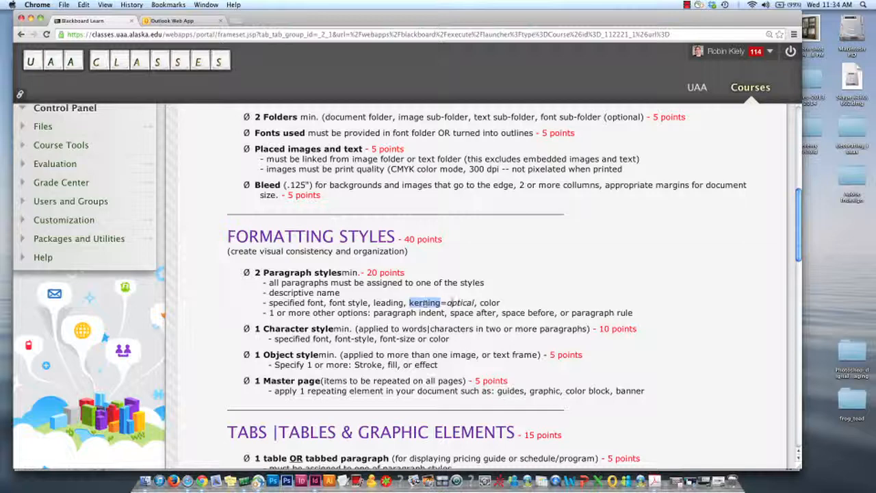
{"action": "double_click", "coordinate": [459, 303]}
{"action": "double_click", "coordinate": [490, 303]}
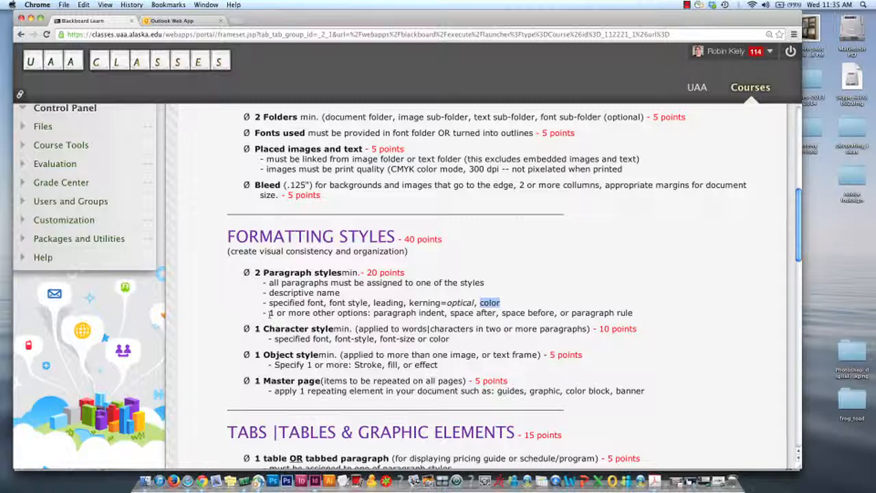
Review the requirement for additional paragraph options, recheck the font and color line, and return to the InDesign brochure
{"action": "left_click_drag", "start_coordinate": [273, 313], "coordinate": [634, 313]}
{"action": "left_click", "coordinate": [634, 315]}
{"action": "left_click_drag", "start_coordinate": [312, 303], "coordinate": [504, 304]}
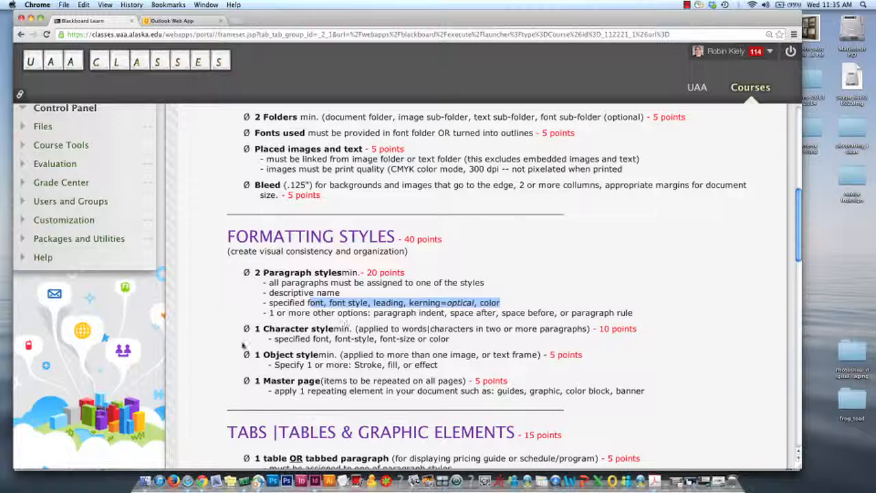
{"action": "left_click", "coordinate": [31, 19]}
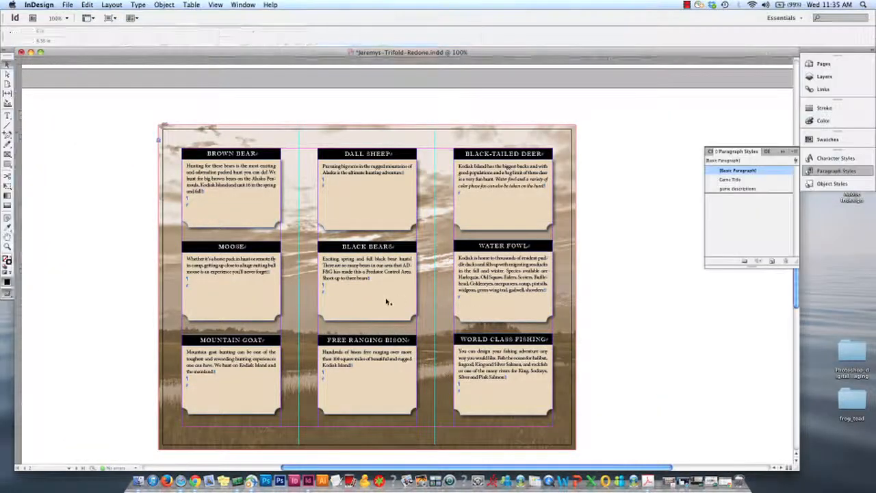
Select the BLACK BEARS description text and open the character color settings of the game descriptions paragraph style
{"action": "double_click", "coordinate": [382, 281]}
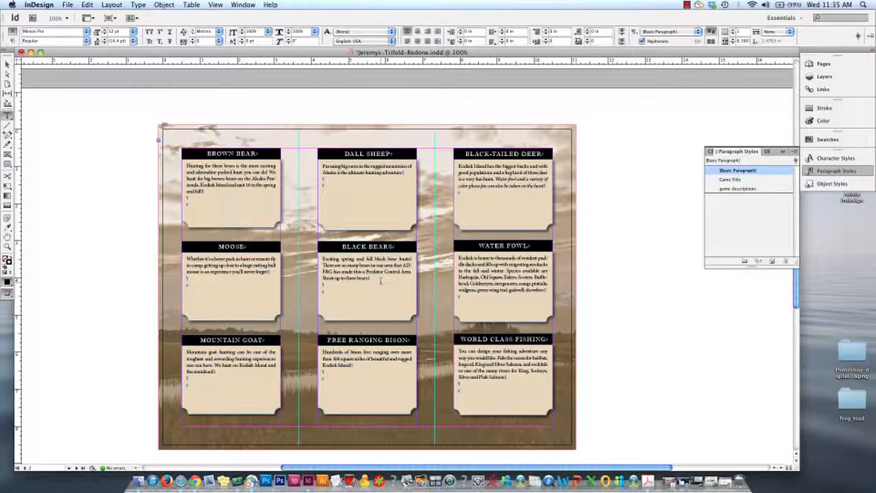
{"action": "left_click", "coordinate": [738, 188]}
{"action": "key", "text": "super+a"}
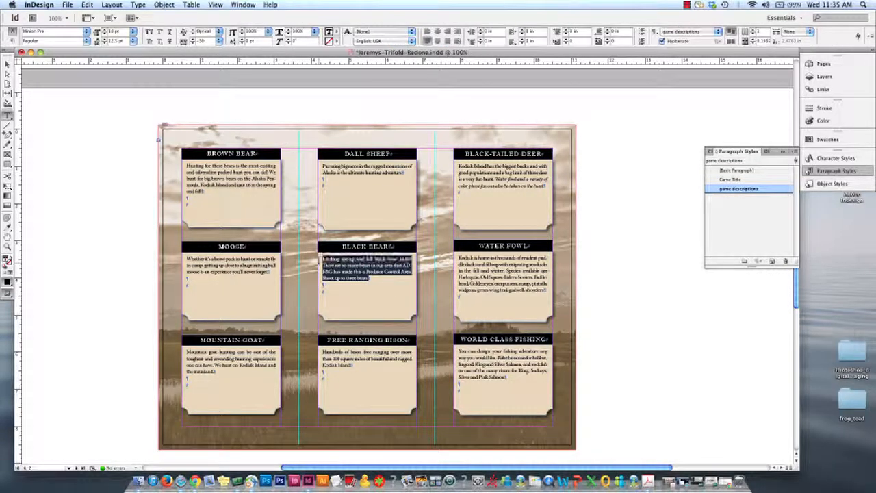
{"action": "double_click", "coordinate": [738, 189]}
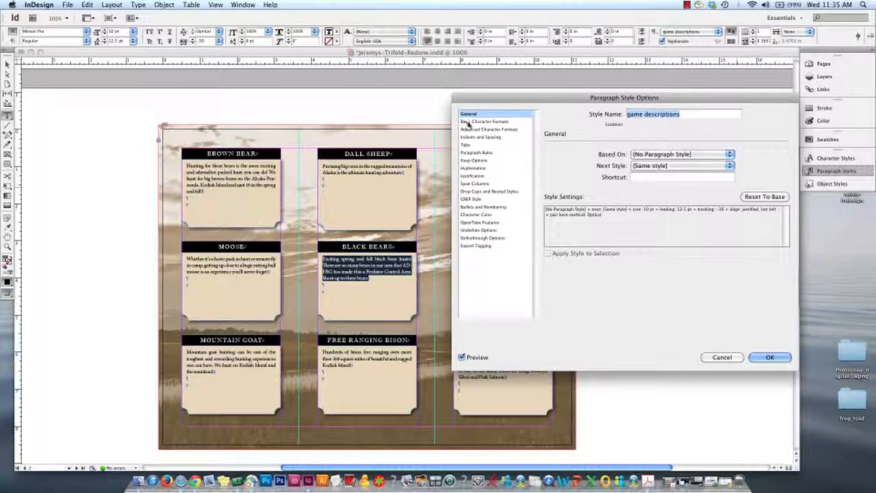
{"action": "left_click", "coordinate": [477, 214]}
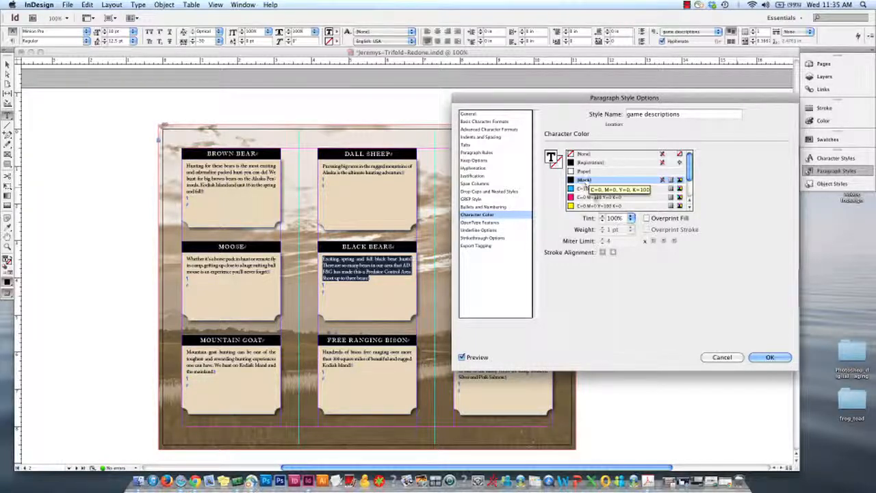
Try black tints of 50%, 80% and 90% for the game descriptions style's character color, and restore the tint to 100%
{"action": "left_click", "coordinate": [632, 218]}
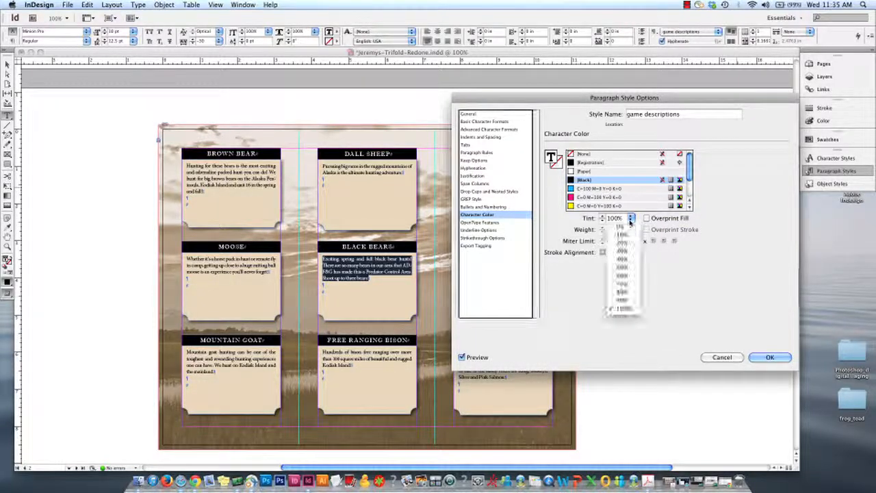
{"action": "left_click", "coordinate": [624, 269]}
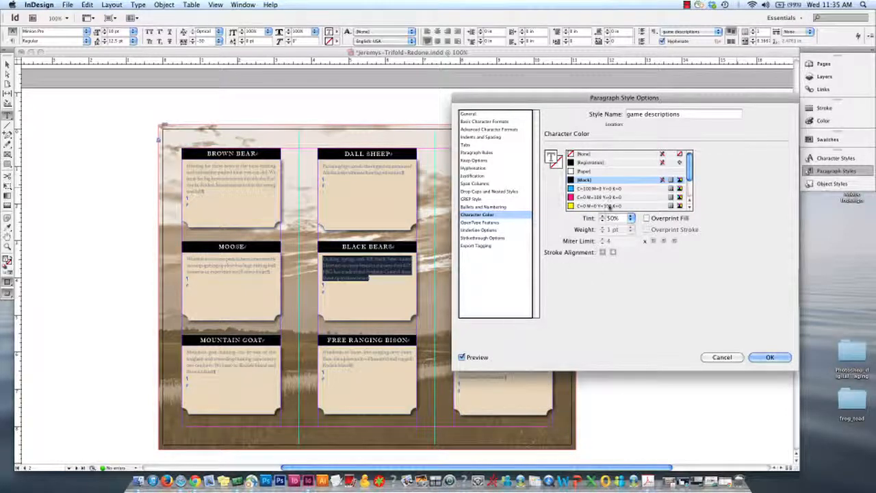
{"action": "left_click", "coordinate": [631, 218]}
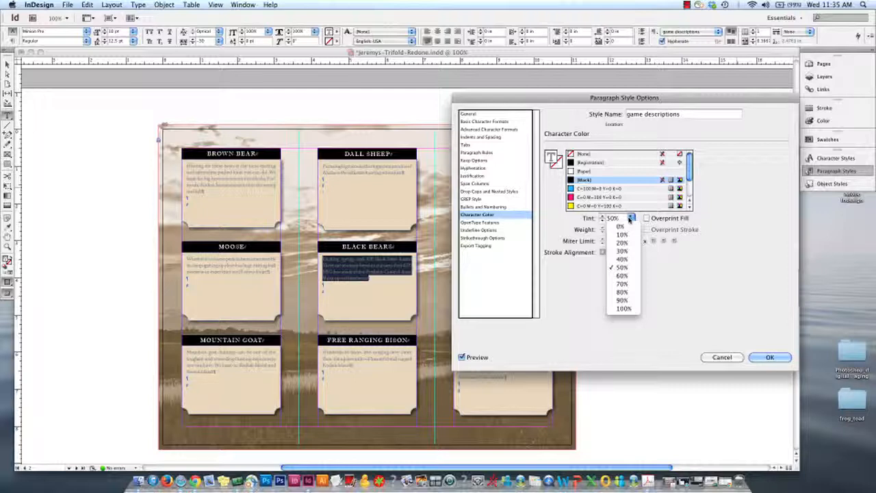
{"action": "left_click", "coordinate": [627, 294]}
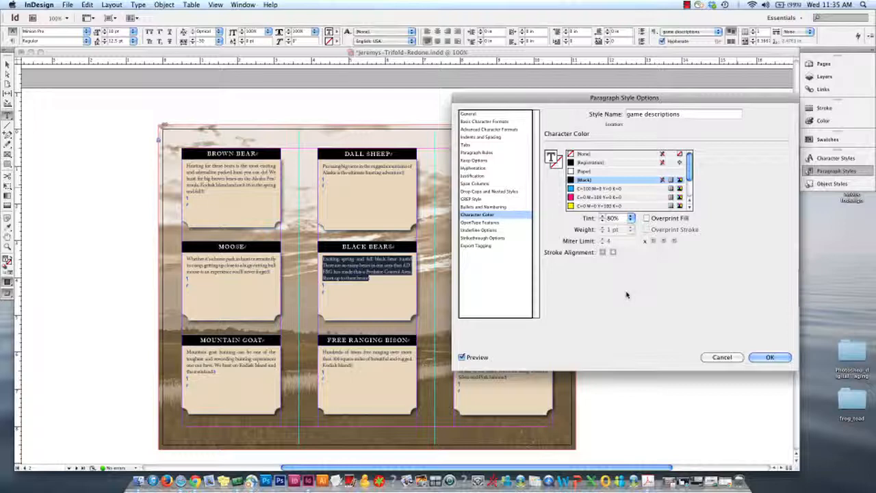
{"action": "left_click", "coordinate": [631, 218]}
{"action": "left_click", "coordinate": [629, 305]}
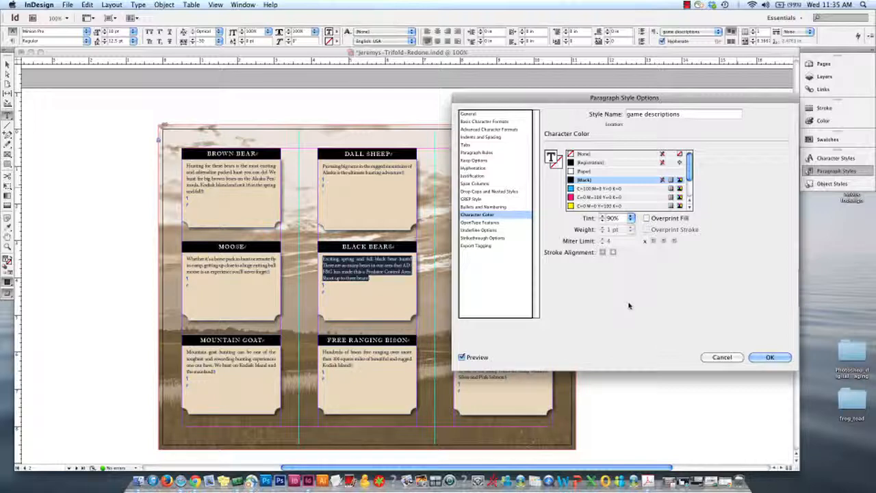
{"action": "left_click", "coordinate": [631, 217]}
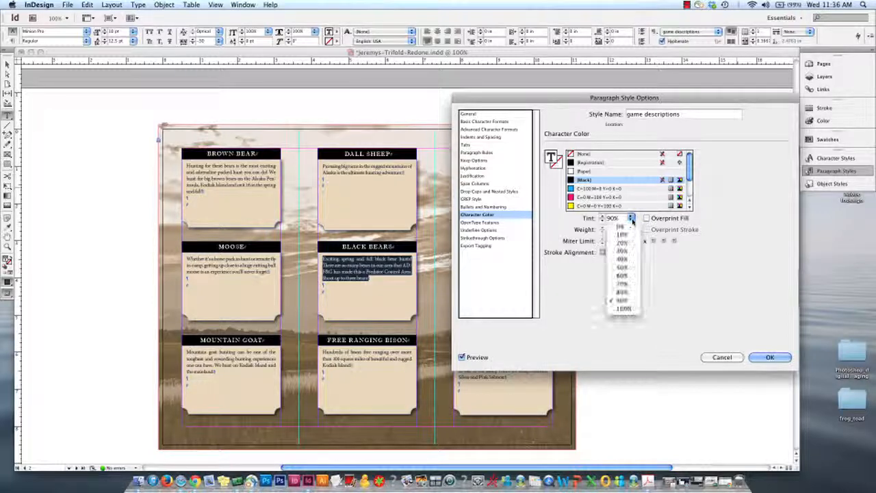
{"action": "left_click", "coordinate": [627, 310]}
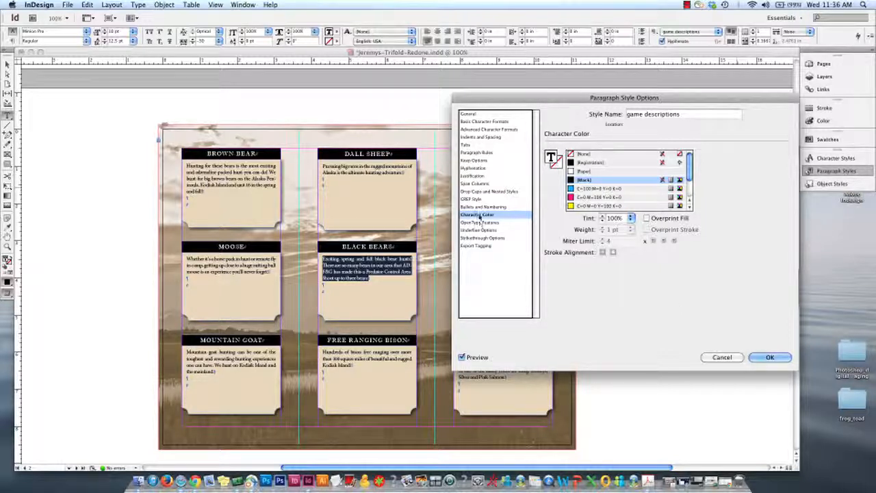
Try a two-line drop cap of one character for the game descriptions style
{"action": "left_click", "coordinate": [474, 191]}
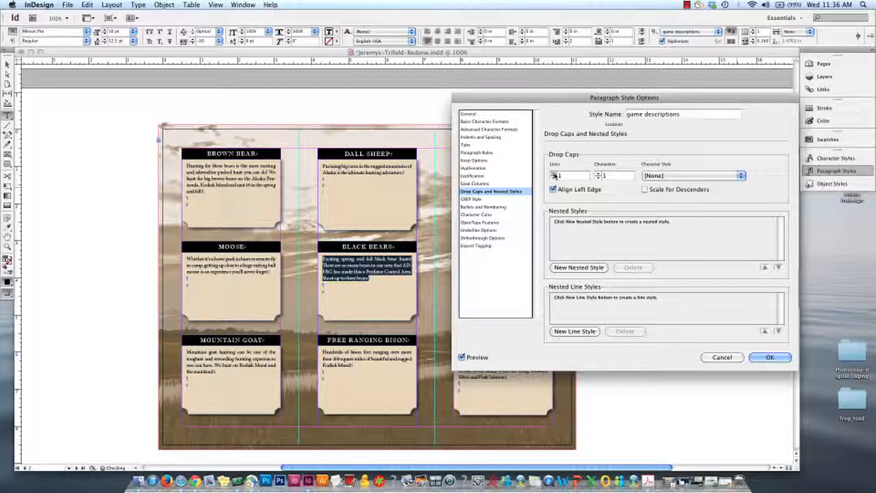
{"action": "left_click", "coordinate": [553, 173]}
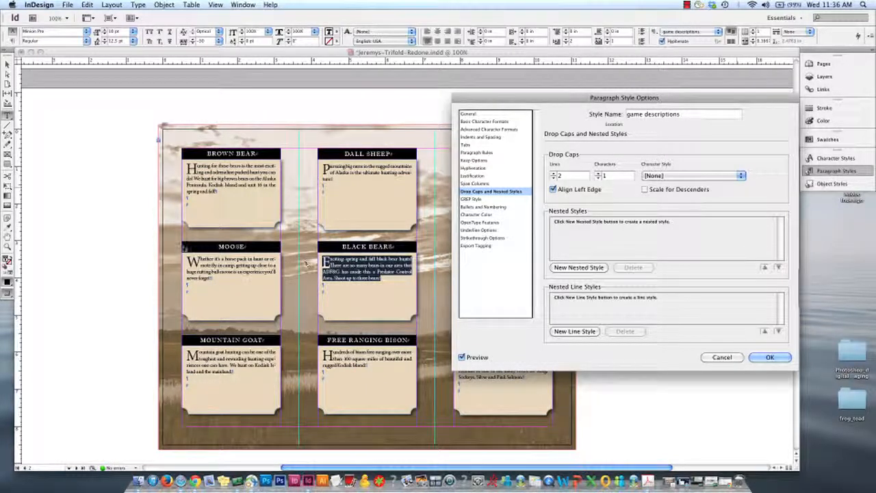
{"action": "left_click_drag", "start_coordinate": [513, 100], "coordinate": [550, 93]}
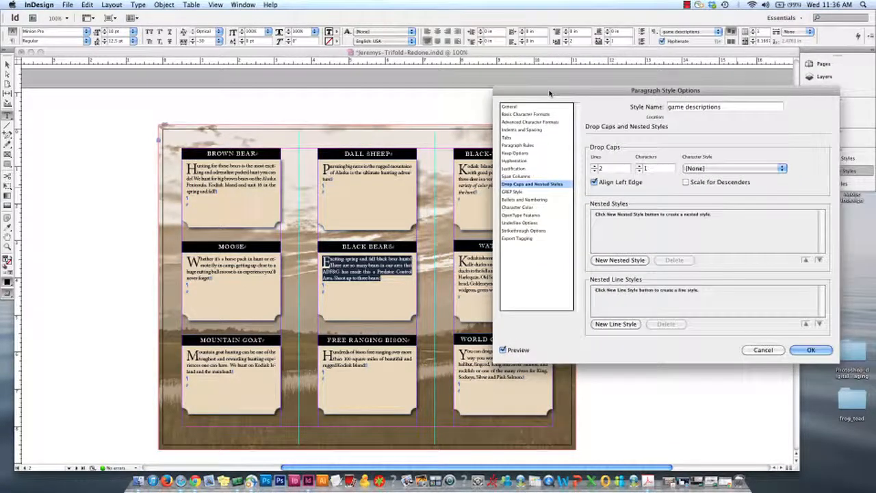
Set the drop cap lines and characters to 0, save the game descriptions style, and look over the brochure pages
{"action": "left_click", "coordinate": [595, 171]}
{"action": "left_click", "coordinate": [594, 171]}
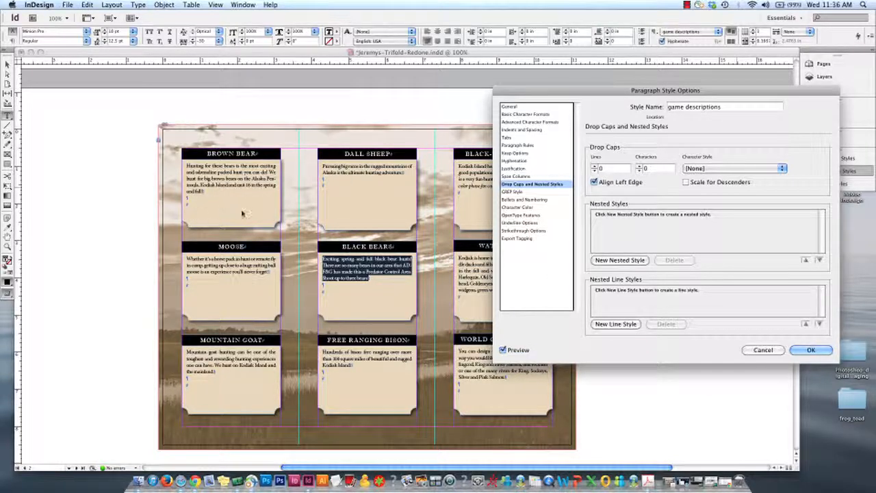
{"action": "left_click", "coordinate": [812, 350]}
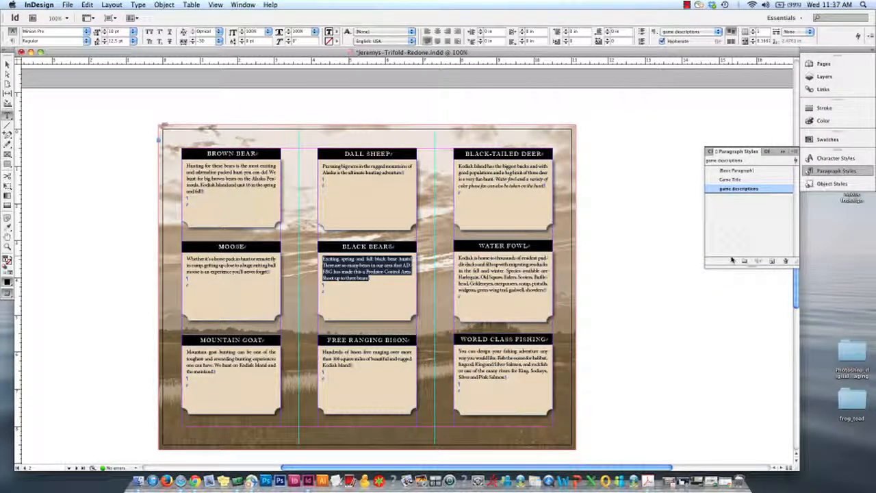
{"action": "scroll", "coordinate": [616, 246], "scroll_direction": "up", "scroll_amount": 10}
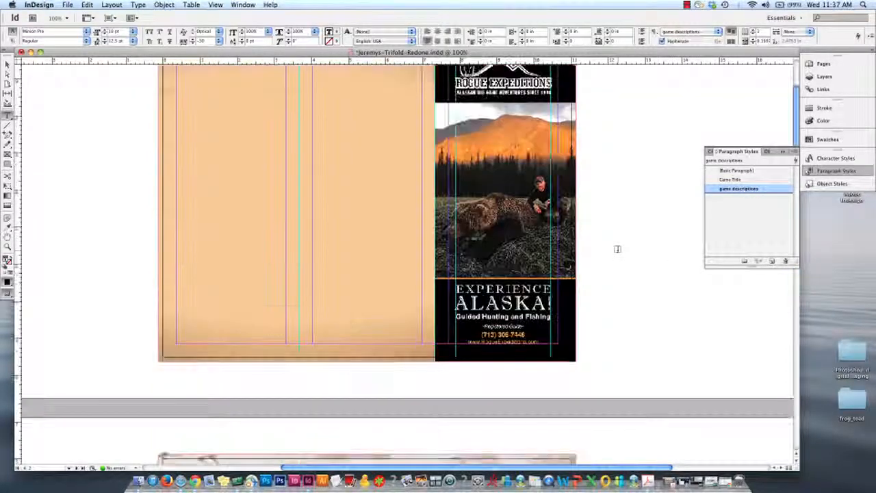
{"action": "scroll", "coordinate": [618, 249], "scroll_direction": "down", "scroll_amount": 10}
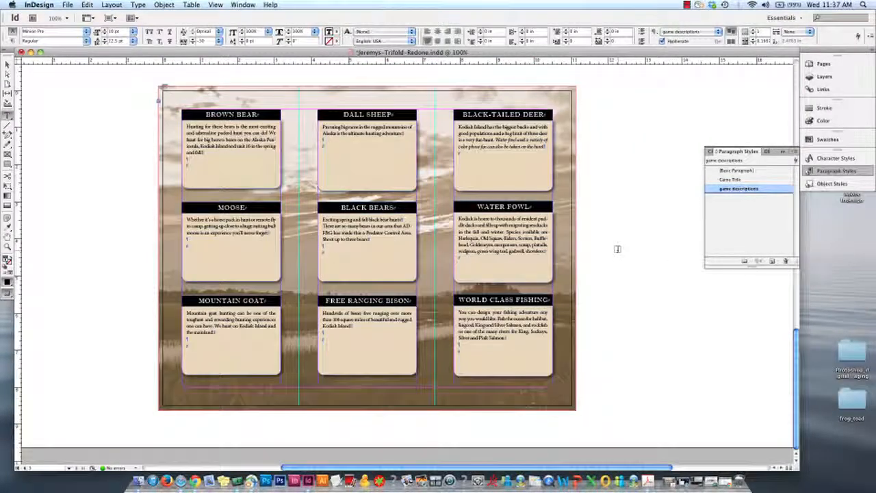
{"action": "scroll", "coordinate": [606, 246], "scroll_direction": "down", "scroll_amount": 5}
{"action": "scroll", "coordinate": [606, 246], "scroll_direction": "up", "scroll_amount": 4}
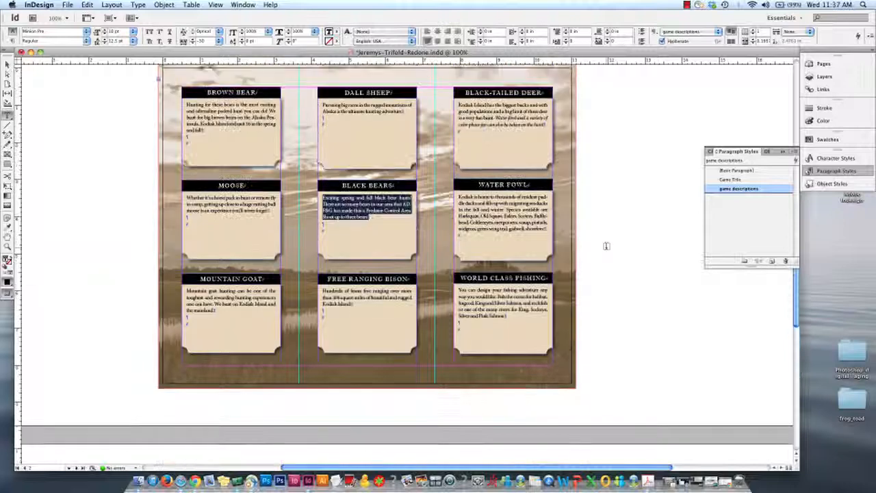
{"action": "left_click", "coordinate": [783, 151]}
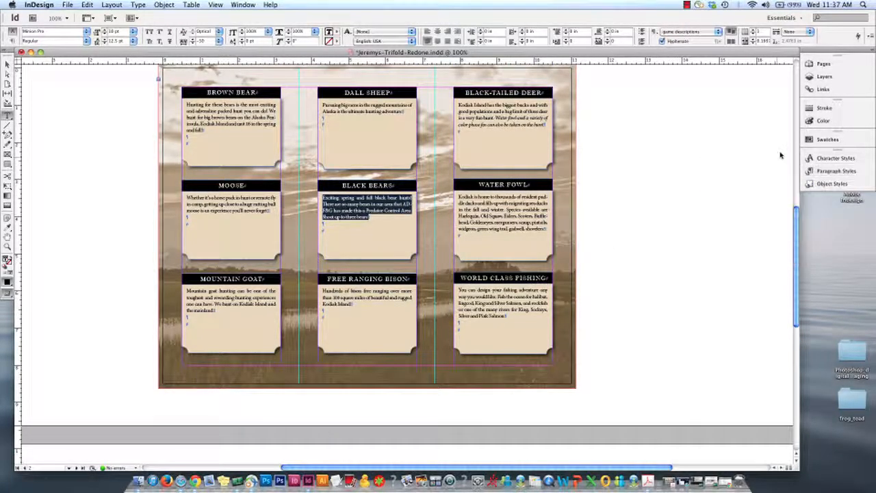
Delete the empty paragraphs after the BLACK BEARS, BROWN BEAR, MOOSE and MOUNTAIN GOAT descriptions
{"action": "left_click", "coordinate": [333, 236]}
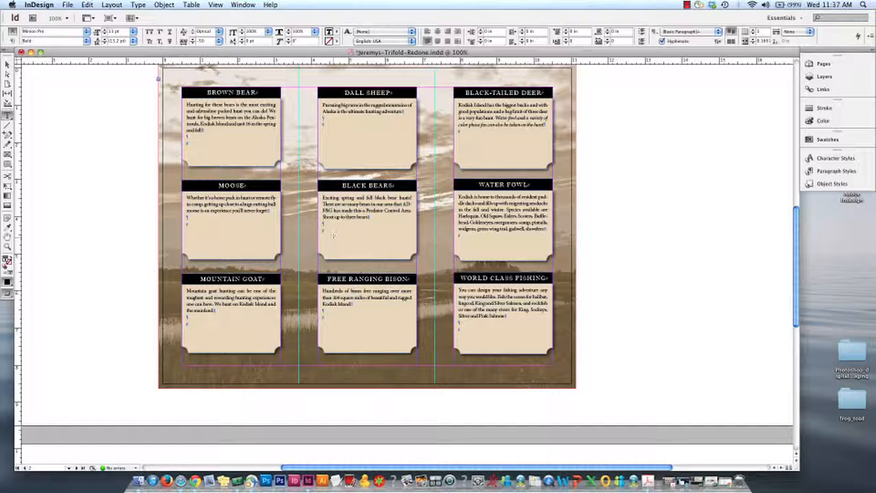
{"action": "key", "text": "BackSpace"}
{"action": "left_click", "coordinate": [189, 143]}
{"action": "key", "text": "BackSpace"}
{"action": "left_click", "coordinate": [194, 226]}
{"action": "left_click", "coordinate": [187, 323]}
{"action": "key", "text": "BackSpace"}
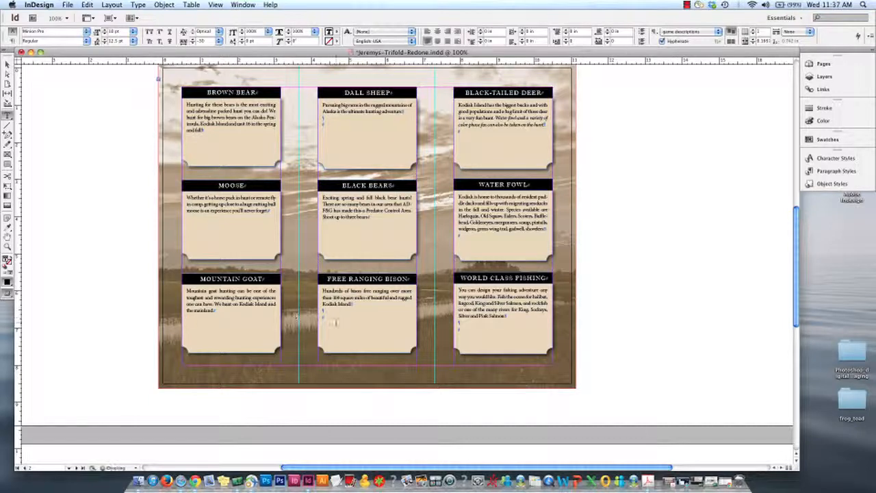
Delete the empty paragraphs after the FREE RANGING BISON, WORLD CLASS FISHING, WATER FOWL and DALL SHEEP descriptions
{"action": "left_click", "coordinate": [328, 312]}
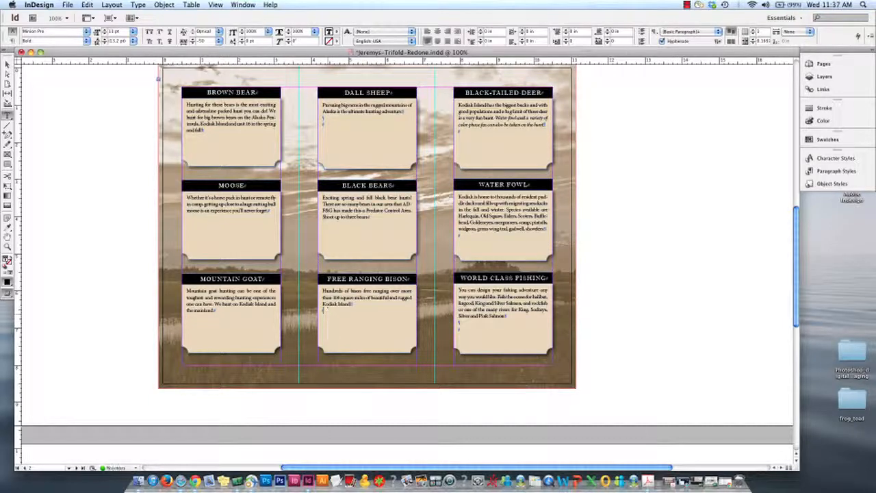
{"action": "key", "text": "BackSpace"}
{"action": "left_click", "coordinate": [463, 332]}
{"action": "key", "text": "BackSpace"}
{"action": "left_click", "coordinate": [472, 236]}
{"action": "key", "text": "BackSpace"}
Leave text editing, deselect the text frame, and save the brochure document
{"action": "left_click", "coordinate": [8, 64]}
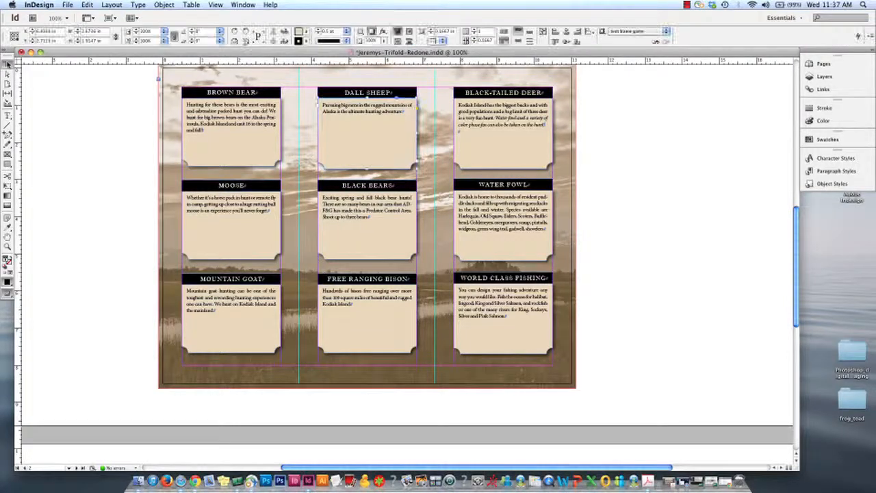
{"action": "left_click", "coordinate": [112, 158]}
{"action": "key", "text": "super+s"}
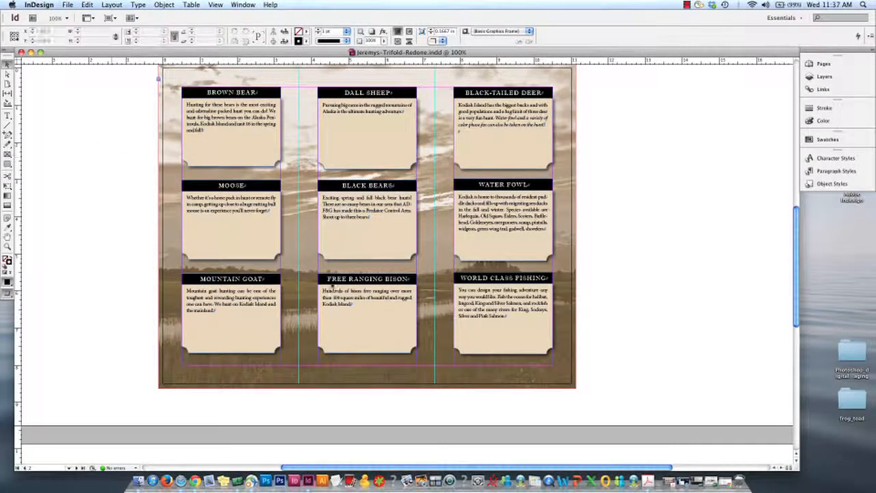
Switch to Chrome, review the character style requirement and its specification line, and return to the InDesign brochure
{"action": "left_click", "coordinate": [196, 480]}
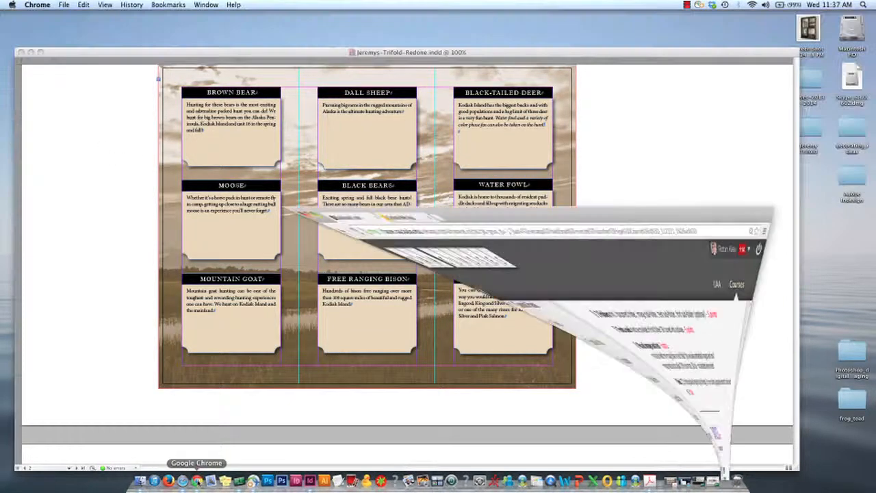
{"action": "left_click", "coordinate": [307, 336]}
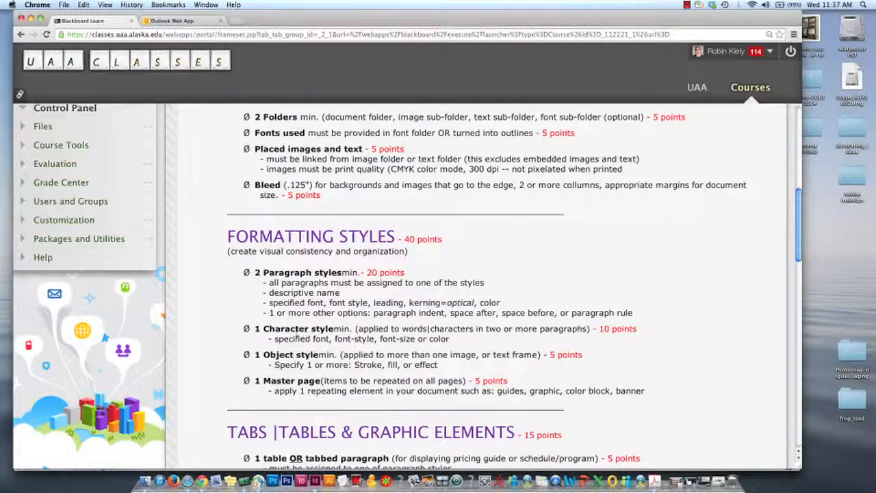
{"action": "left_click_drag", "start_coordinate": [255, 329], "coordinate": [445, 340]}
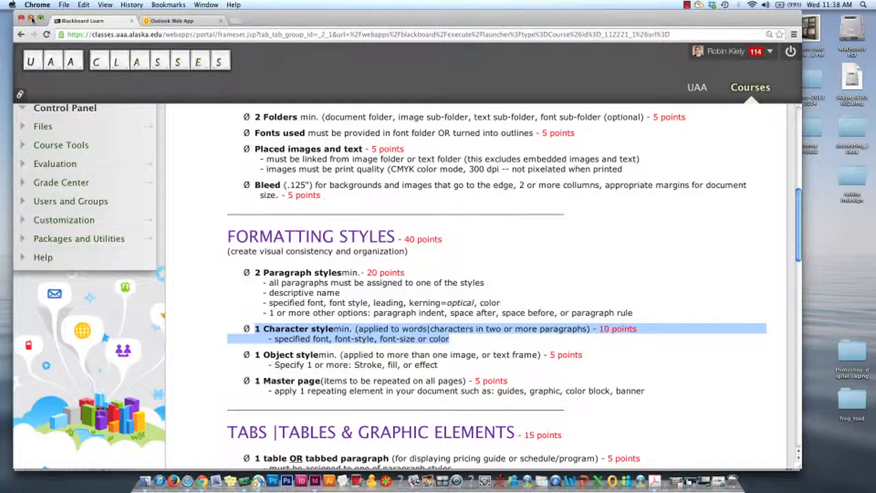
{"action": "left_click", "coordinate": [31, 19]}
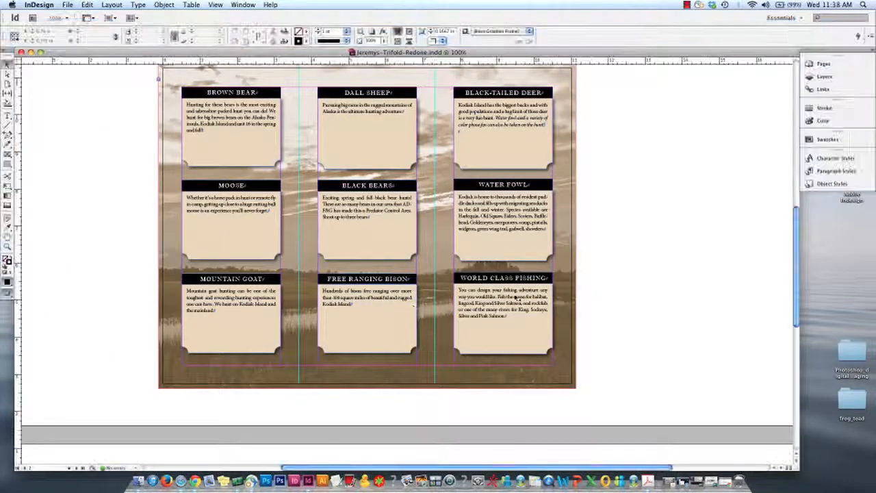
Select the italic sentence about water fowl and color phase fox in the BLACK-TAILED DEER description
{"action": "scroll", "coordinate": [538, 286], "scroll_direction": "up", "scroll_amount": 5}
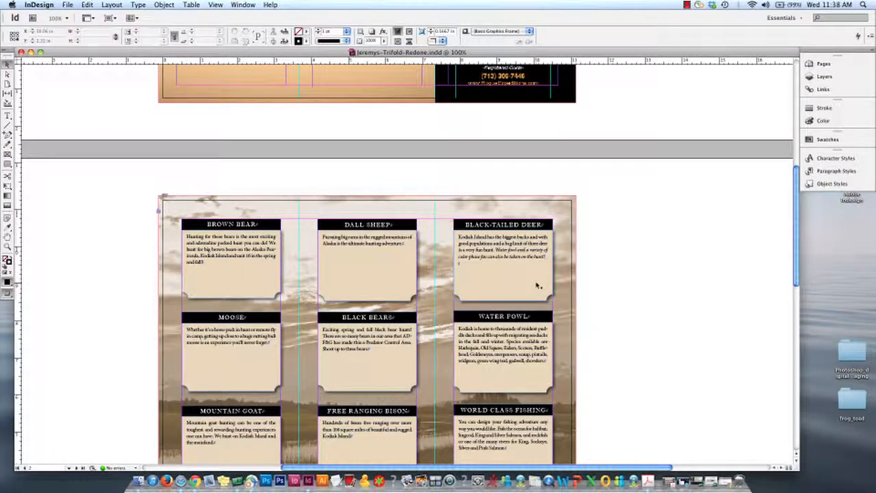
{"action": "key", "text": "super+equal"}
{"action": "key", "text": "super+equal"}
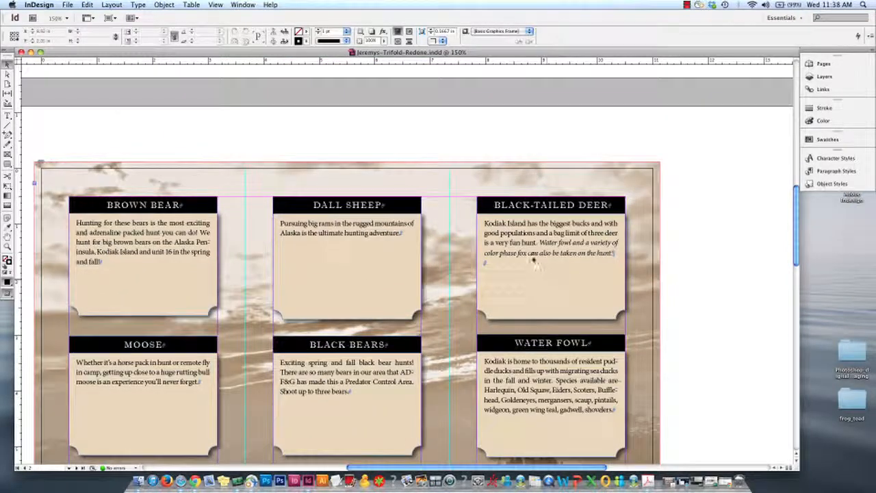
{"action": "double_click", "coordinate": [560, 252]}
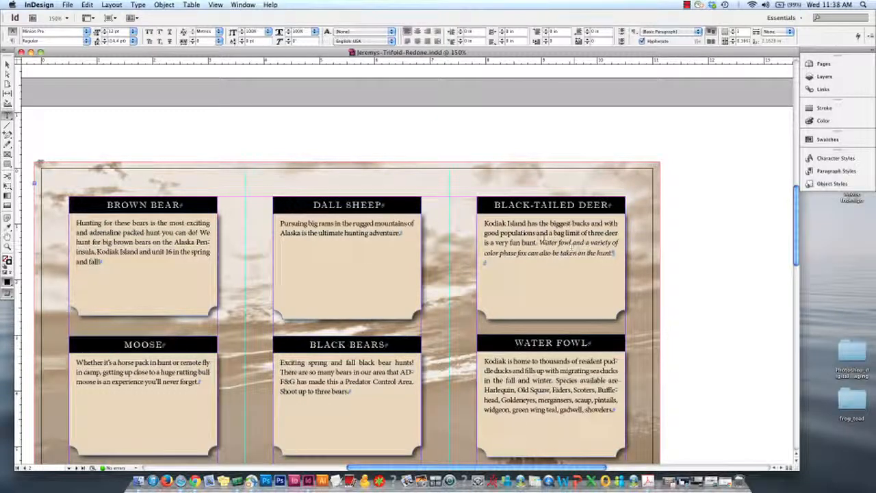
{"action": "left_click_drag", "start_coordinate": [540, 243], "coordinate": [615, 254]}
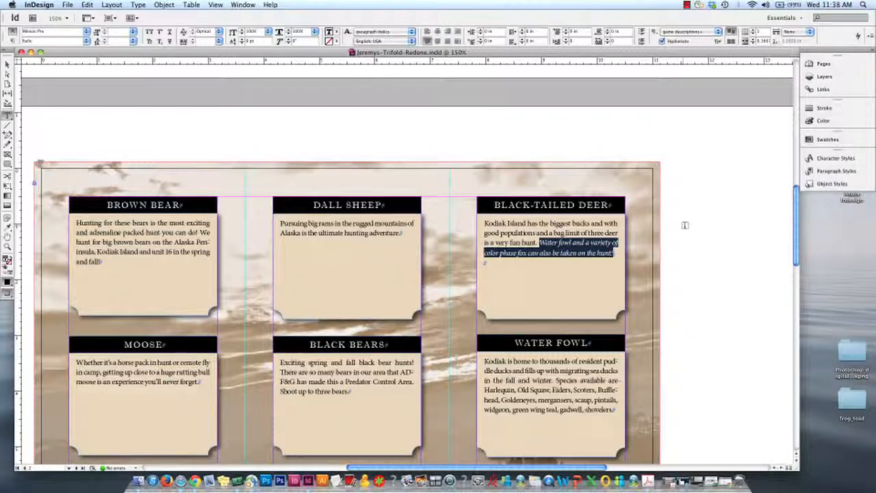
Open the paragraph italics character style and examine its basic character formats with the selected sentence in view
{"action": "left_click", "coordinate": [816, 159]}
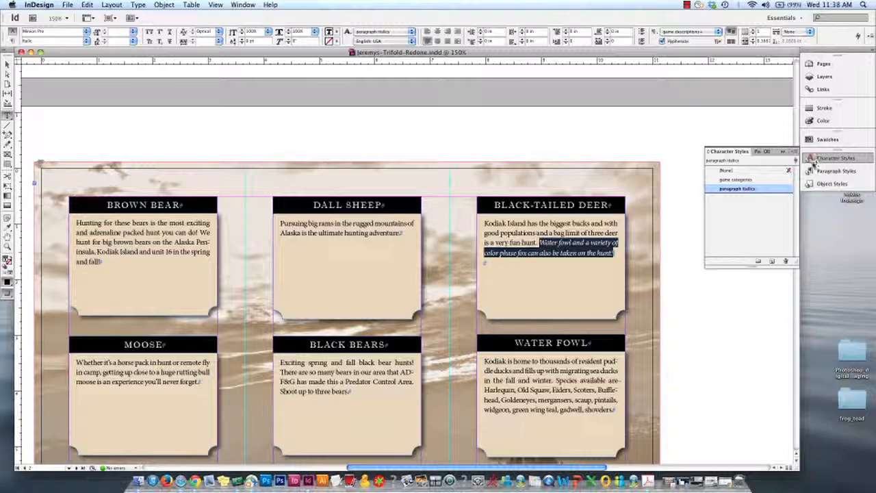
{"action": "double_click", "coordinate": [752, 191]}
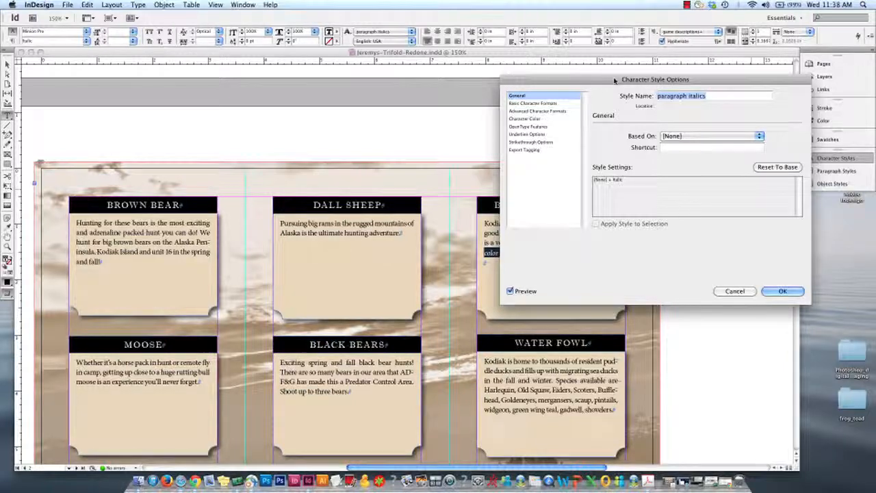
{"action": "left_click", "coordinate": [523, 104]}
{"action": "left_click_drag", "start_coordinate": [584, 83], "coordinate": [655, 84]}
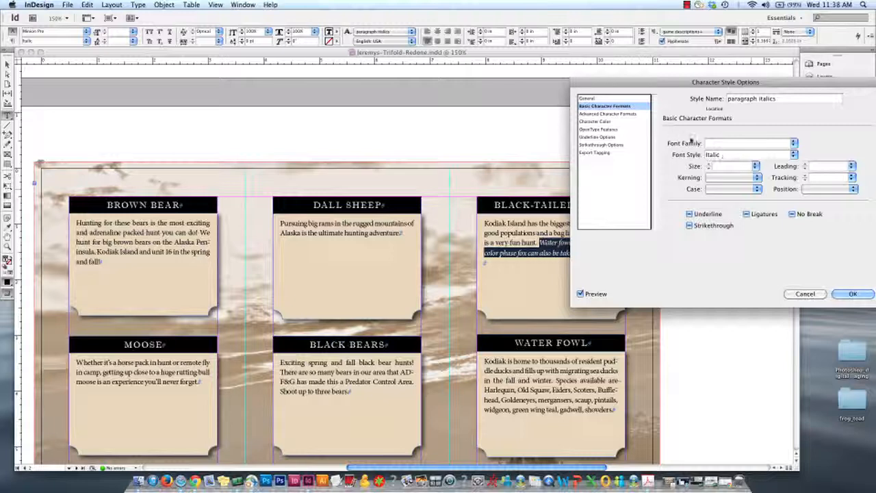
{"action": "left_click_drag", "start_coordinate": [665, 82], "coordinate": [176, 28]}
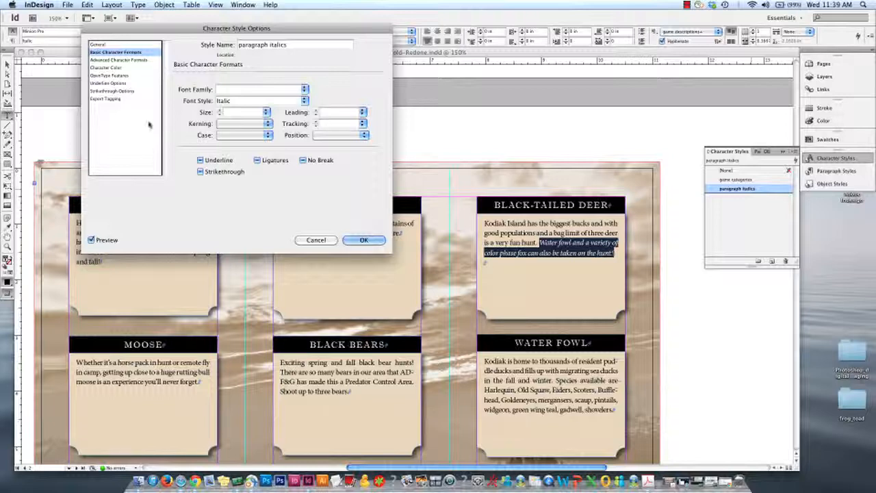
Try magenta, no color and black as the paragraph italics style's character color, and discard the changes
{"action": "left_click", "coordinate": [110, 68]}
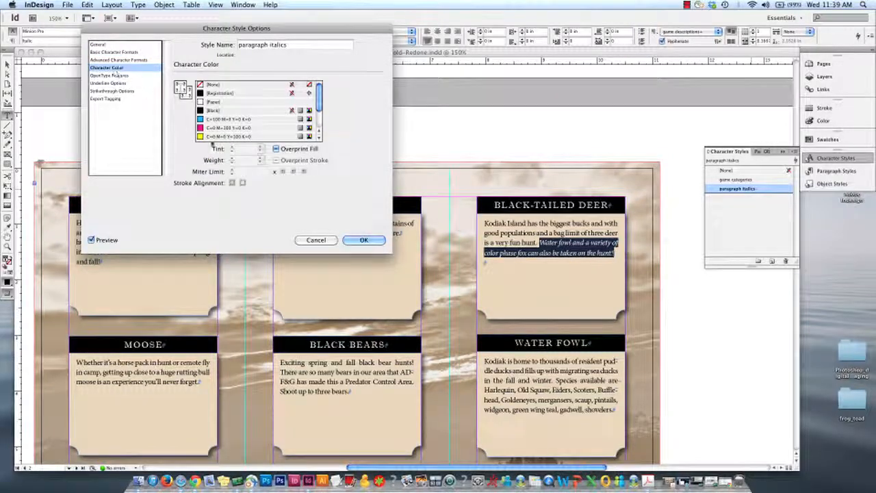
{"action": "left_click", "coordinate": [217, 128]}
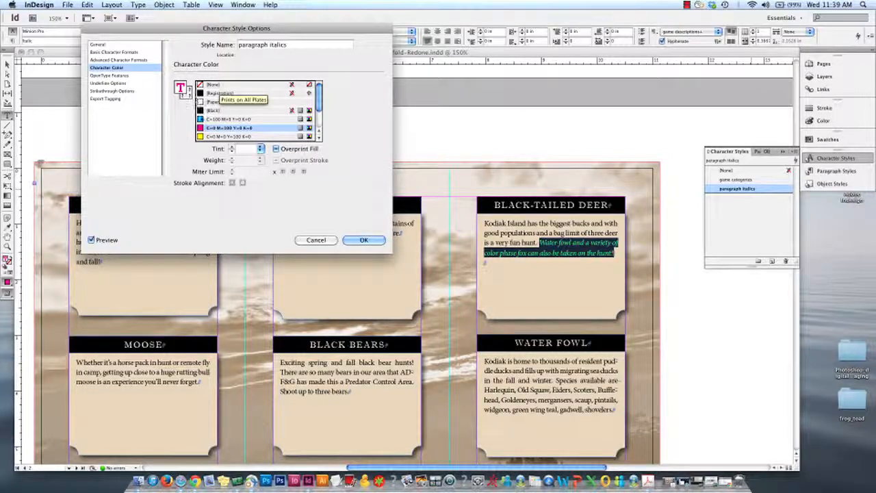
{"action": "left_click", "coordinate": [214, 85]}
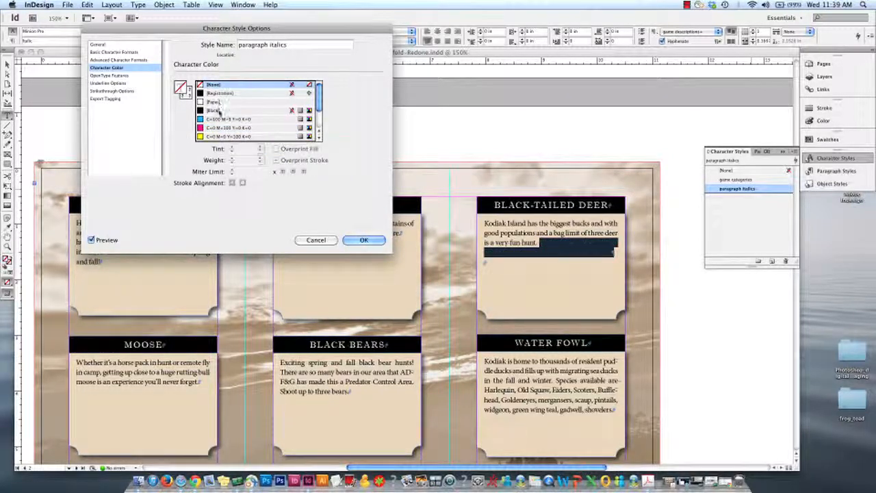
{"action": "left_click", "coordinate": [218, 110]}
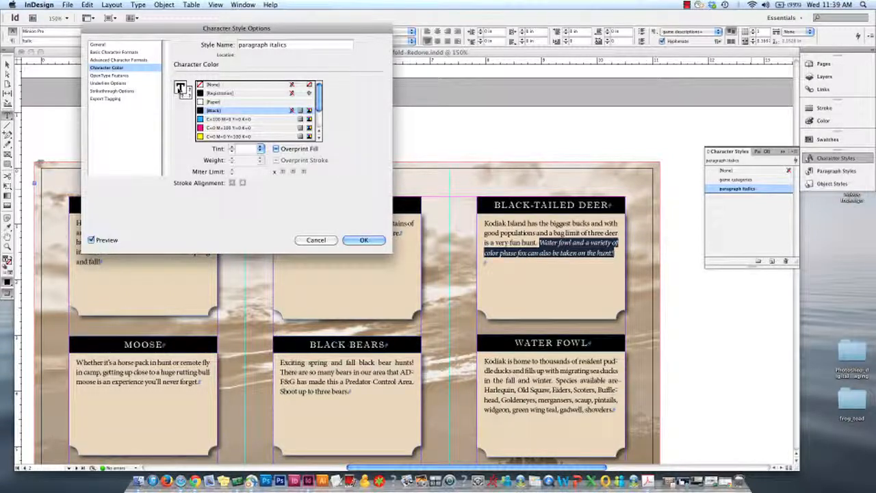
{"action": "scroll", "coordinate": [225, 101], "scroll_direction": "down", "scroll_amount": 3}
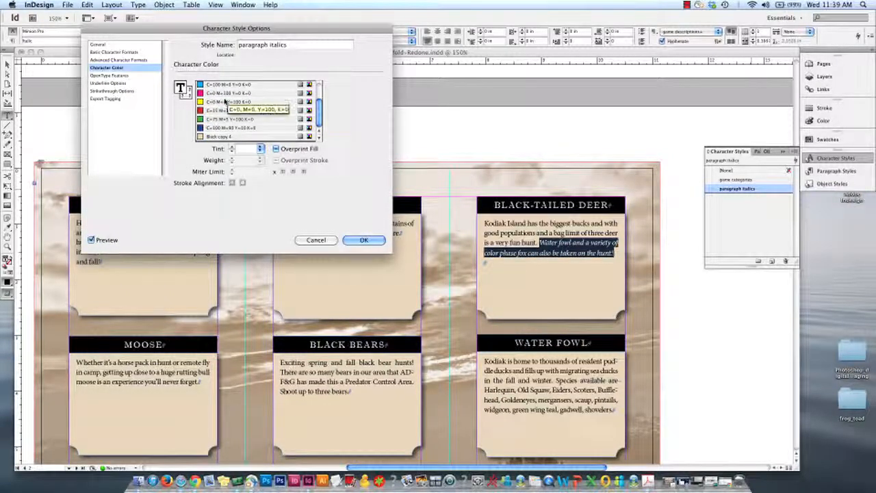
{"action": "scroll", "coordinate": [225, 102], "scroll_direction": "up", "scroll_amount": 3}
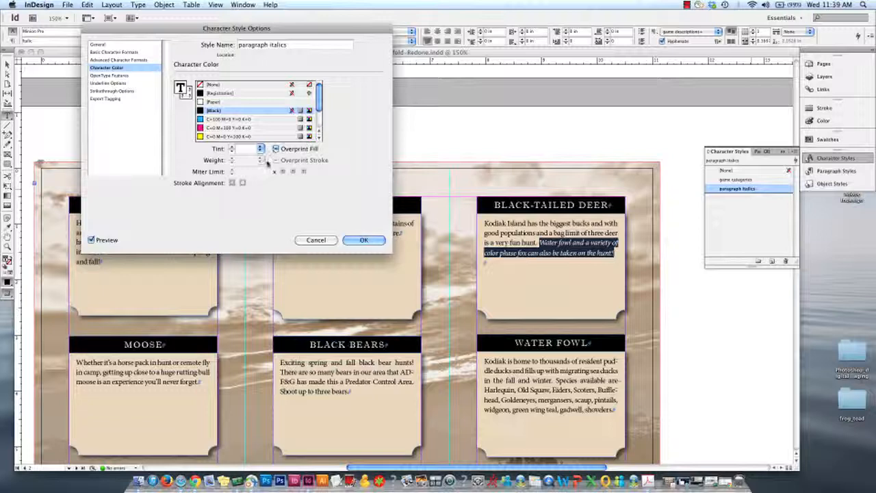
{"action": "left_click", "coordinate": [316, 241]}
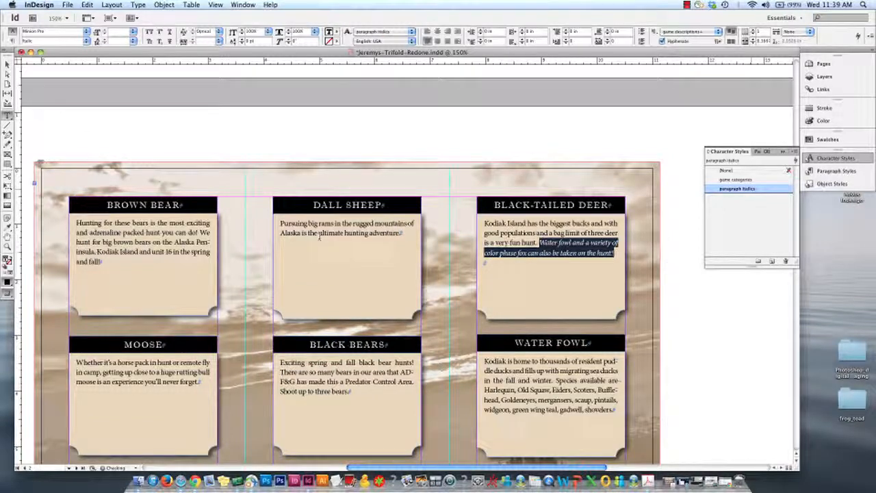
Select part of the italic deer sentence and examine the Based On options of the paragraph italics style without changing it
{"action": "left_click", "coordinate": [618, 299]}
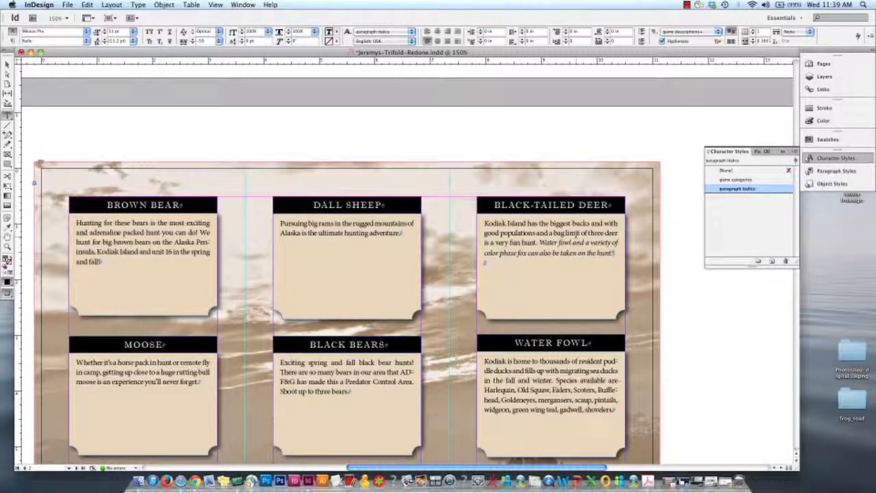
{"action": "left_click_drag", "start_coordinate": [555, 243], "coordinate": [590, 244]}
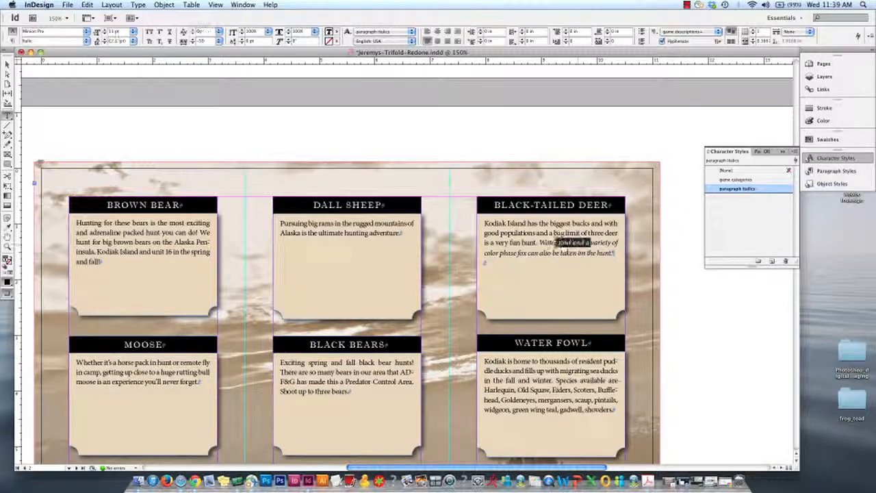
{"action": "double_click", "coordinate": [758, 189]}
{"action": "left_click", "coordinate": [298, 85]}
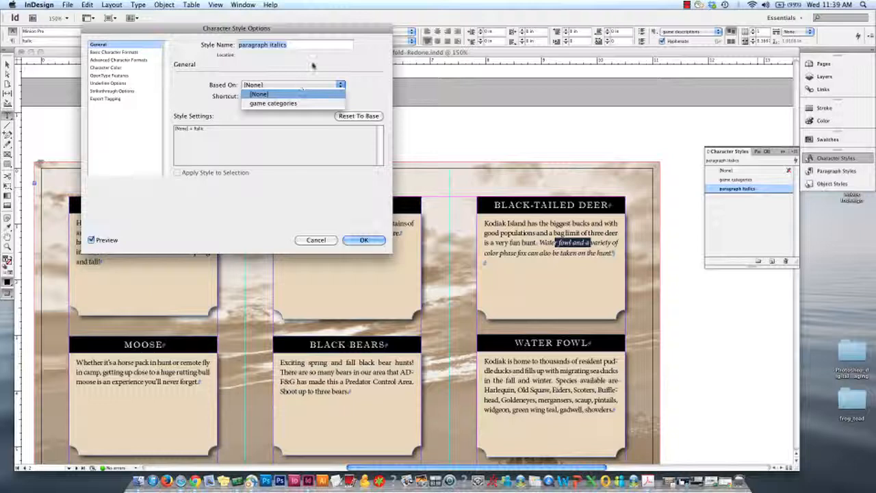
{"action": "left_click", "coordinate": [313, 65]}
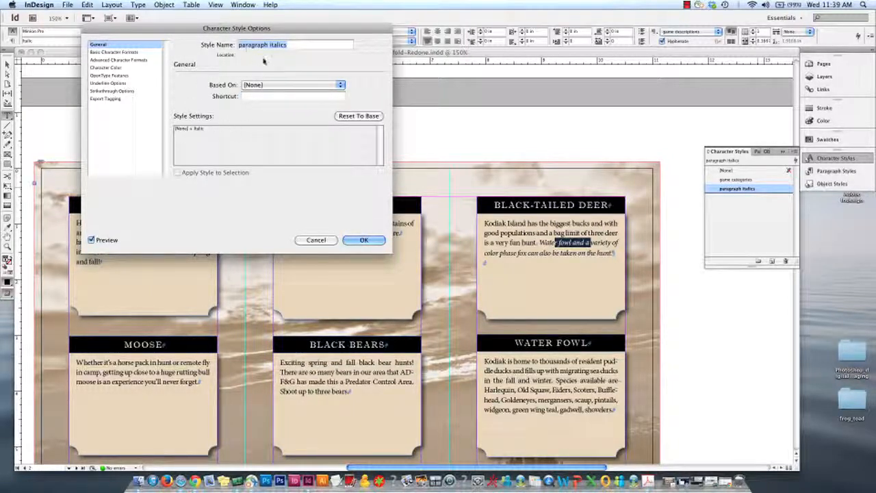
{"action": "left_click", "coordinate": [317, 240]}
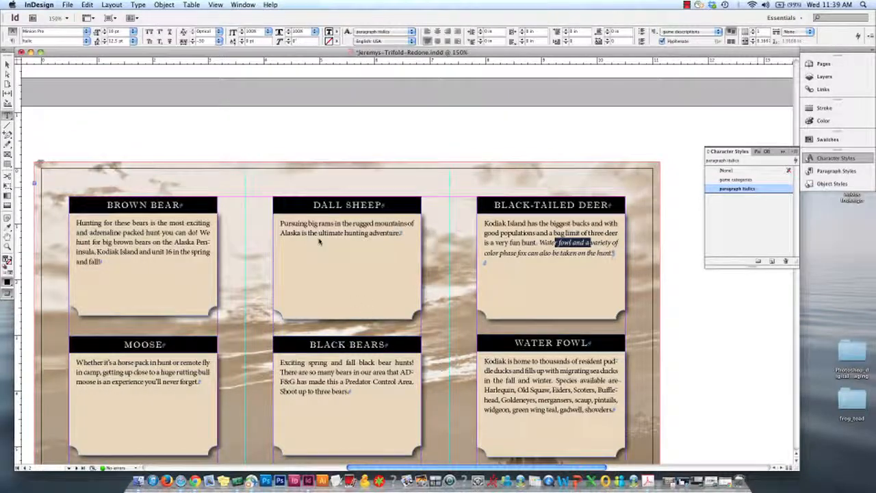
Check the character styles used in the BLACK-TAILED DEER description by selecting the whole paragraph and only its italic sentence
{"action": "left_click", "coordinate": [609, 238]}
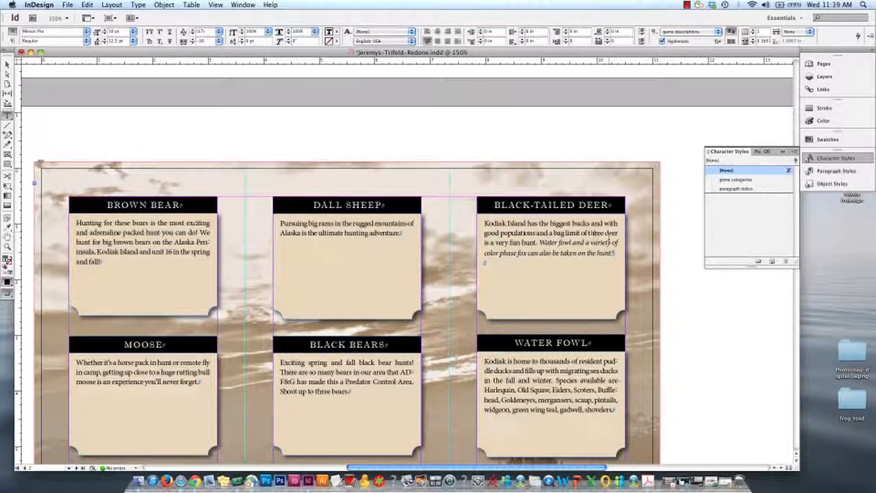
{"action": "left_click_drag", "start_coordinate": [592, 234], "coordinate": [570, 233]}
{"action": "left_click", "coordinate": [485, 223]}
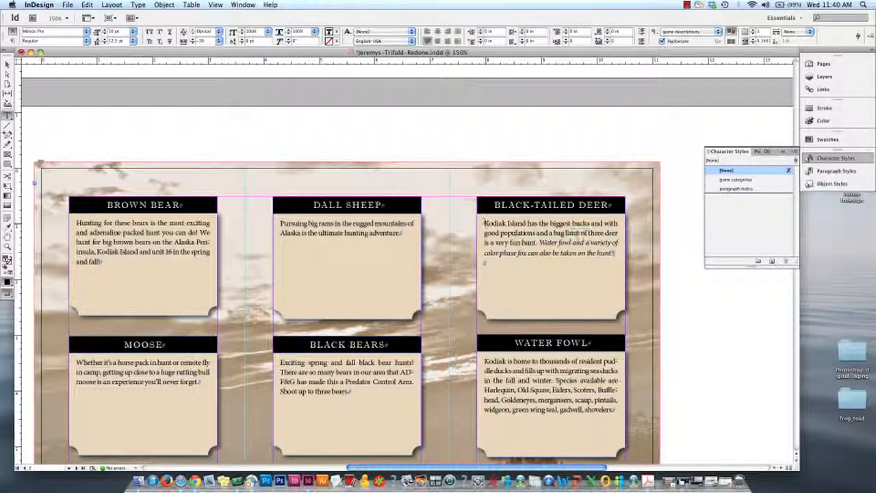
{"action": "left_click_drag", "start_coordinate": [484, 223], "coordinate": [615, 256]}
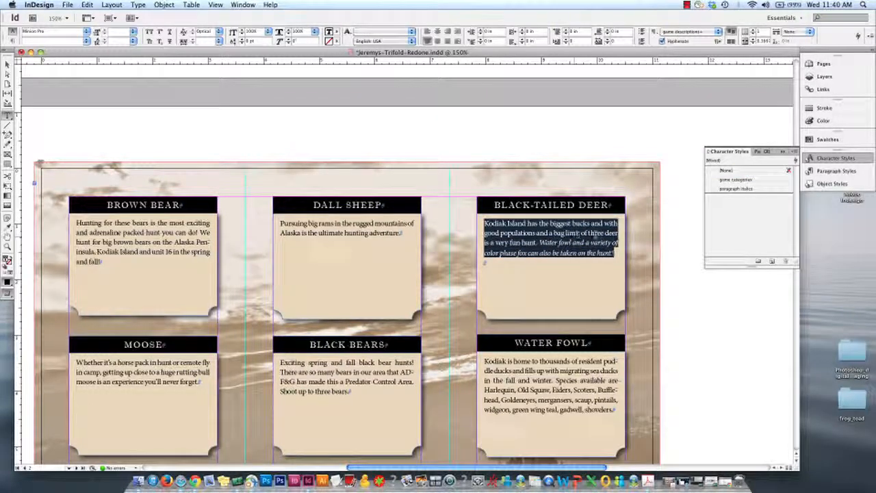
{"action": "left_click", "coordinate": [538, 242]}
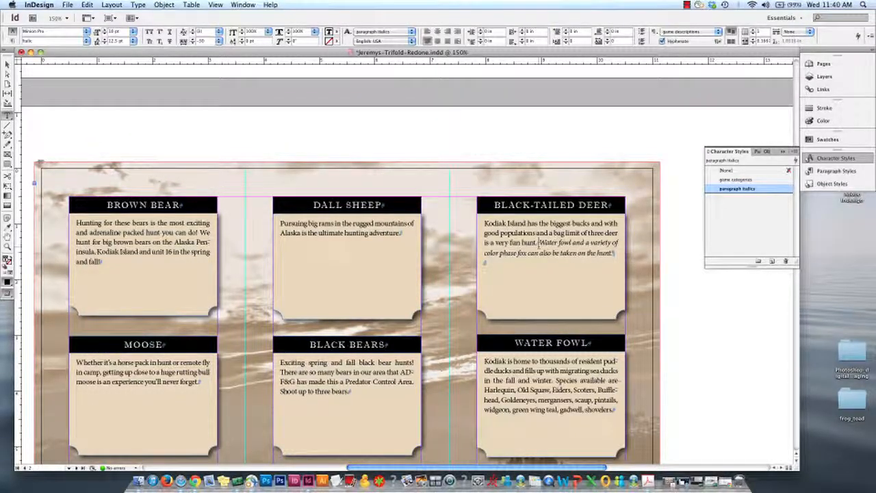
{"action": "left_click_drag", "start_coordinate": [538, 242], "coordinate": [615, 254]}
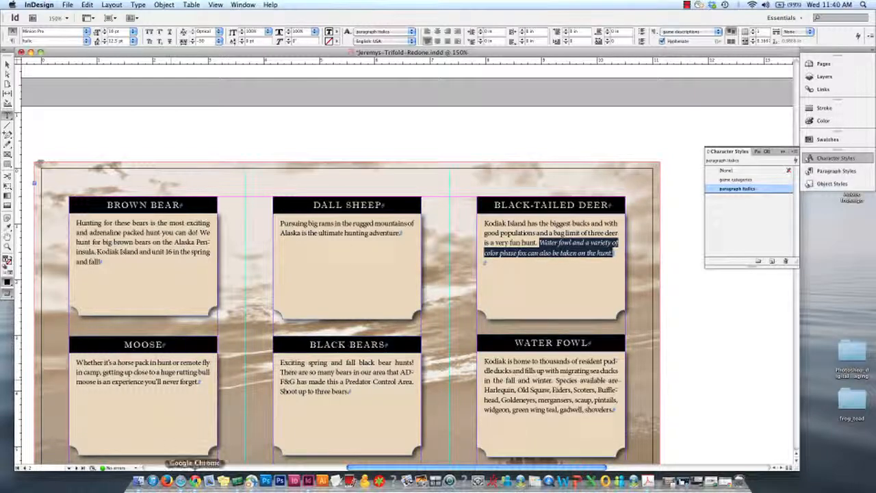
Switch to Chrome, review the object style and master page requirements, and return to the InDesign brochure
{"action": "left_click", "coordinate": [195, 480]}
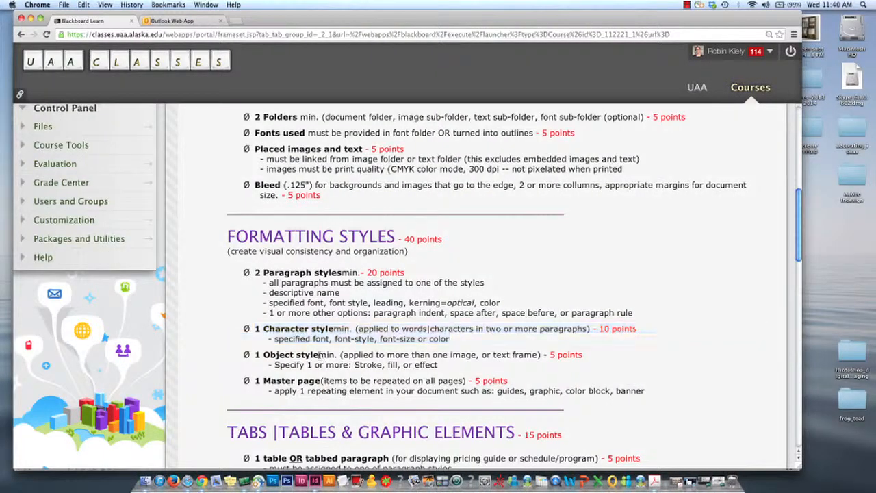
{"action": "left_click", "coordinate": [262, 354]}
{"action": "left_click_drag", "start_coordinate": [252, 355], "coordinate": [371, 354]}
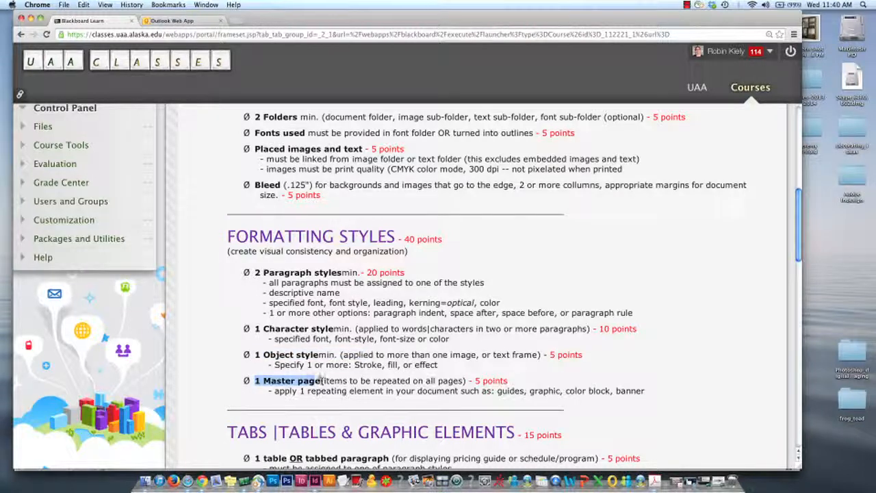
{"action": "left_click", "coordinate": [31, 20]}
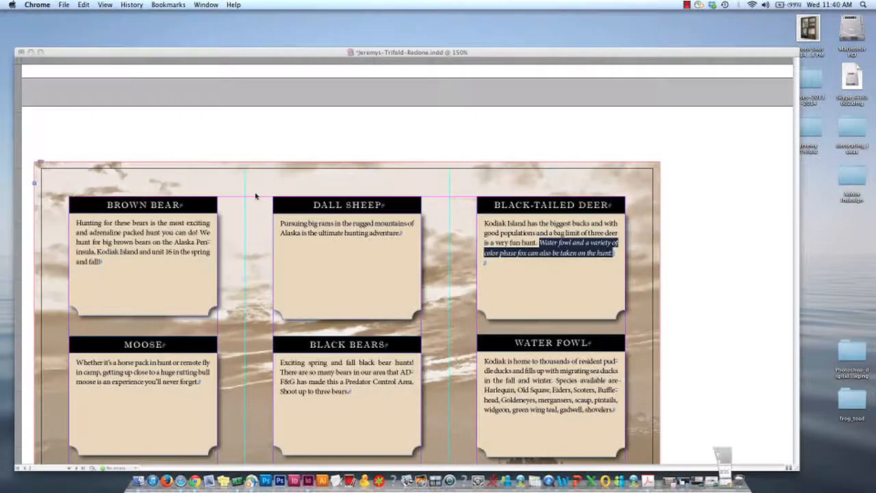
{"action": "left_click", "coordinate": [341, 249]}
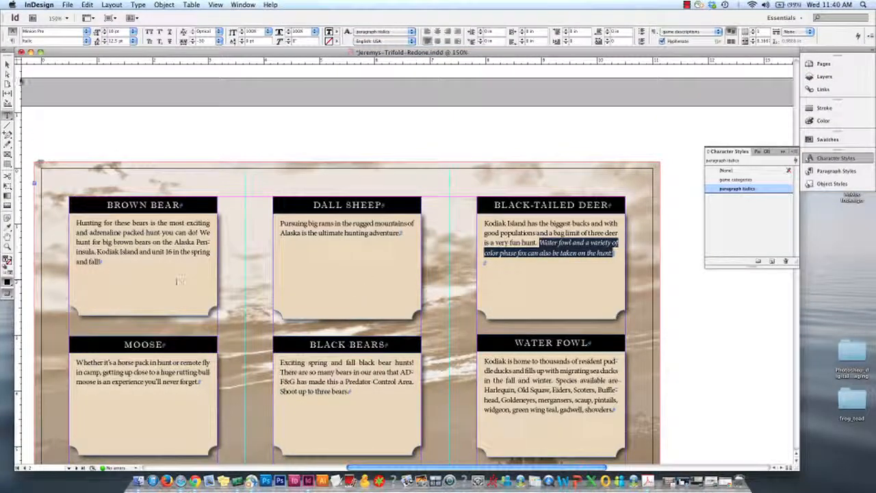
Leave text editing and select the BROWN BEAR, DALL SHEEP and BLACK-TAILED DEER description frames one after another
{"action": "key", "text": "Escape"}
{"action": "left_click", "coordinate": [144, 280]}
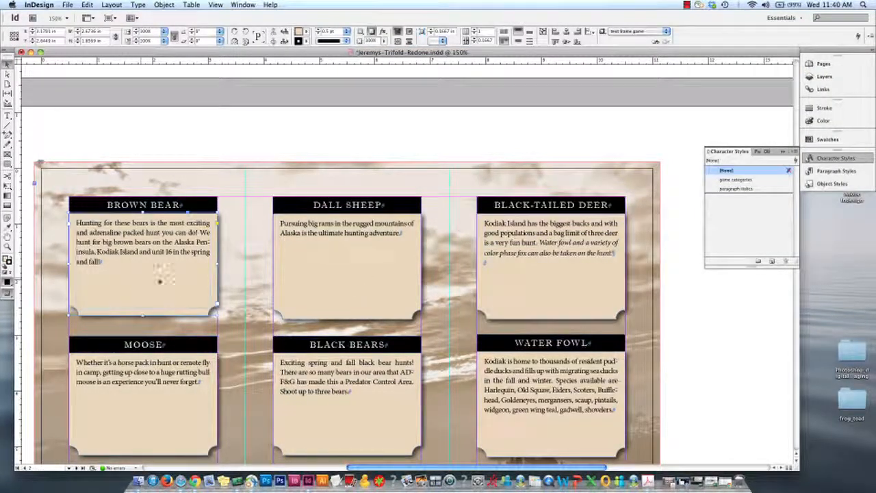
{"action": "left_click", "coordinate": [333, 303]}
{"action": "left_click", "coordinate": [508, 308]}
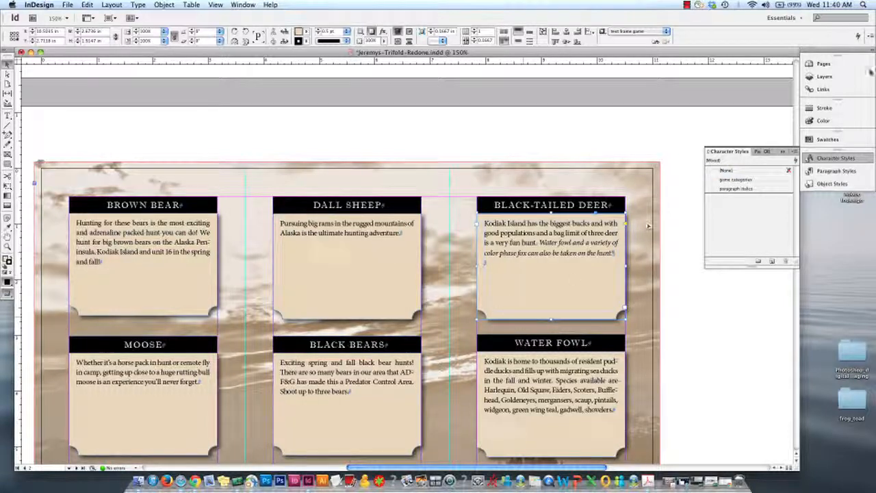
Delete page 3 from the brochure, confirm the deletion, and select page 2
{"action": "left_click", "coordinate": [824, 63]}
{"action": "left_click", "coordinate": [730, 191]}
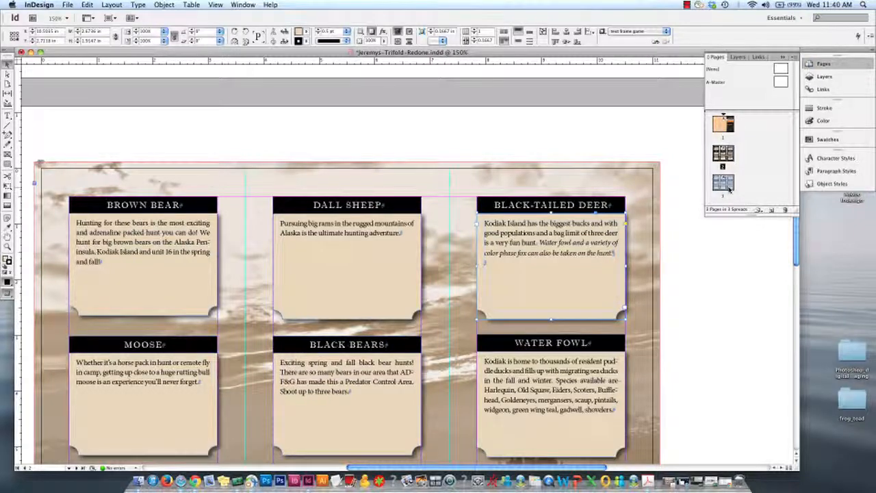
{"action": "left_click", "coordinate": [786, 207]}
{"action": "left_click", "coordinate": [520, 276]}
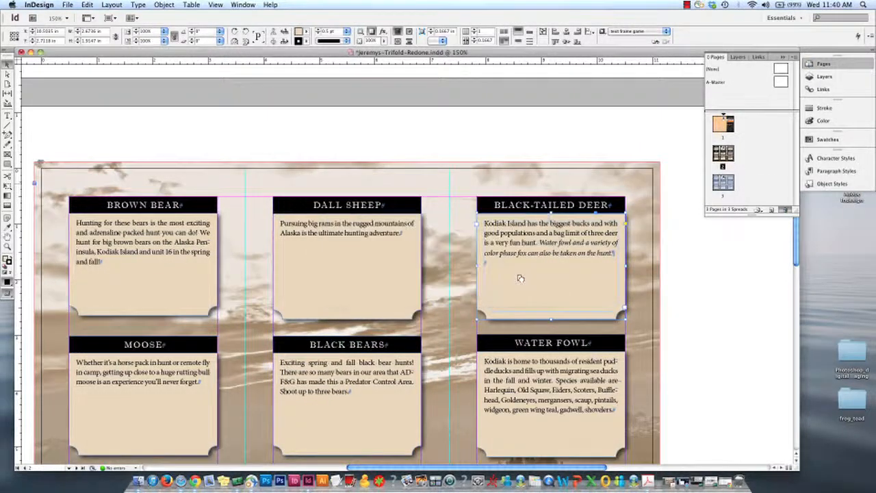
{"action": "left_click", "coordinate": [724, 153]}
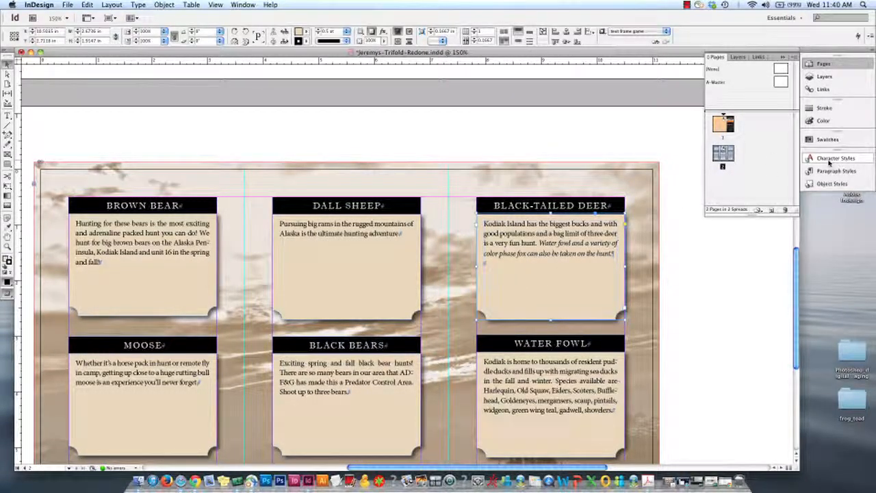
Apply the text frame game option 2 object style to the deer frame, and delete that style, replacing it with [Basic Graphics Frame]
{"action": "left_click", "coordinate": [832, 183]}
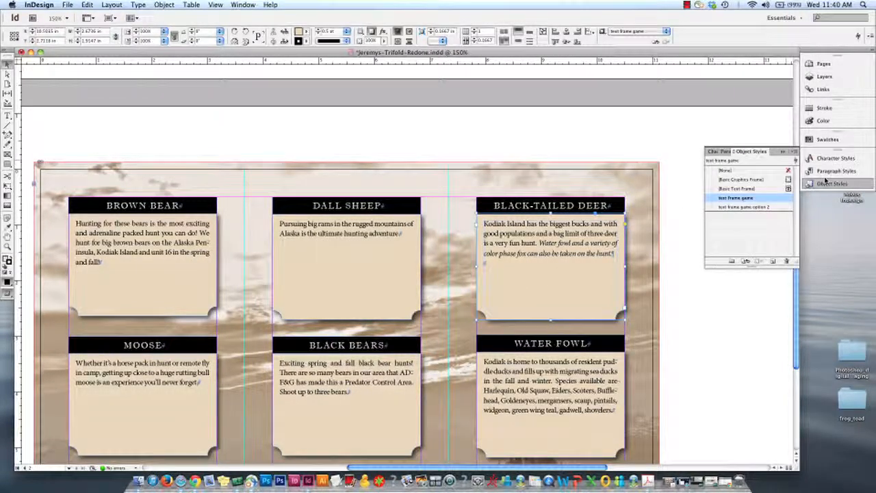
{"action": "left_click", "coordinate": [760, 207]}
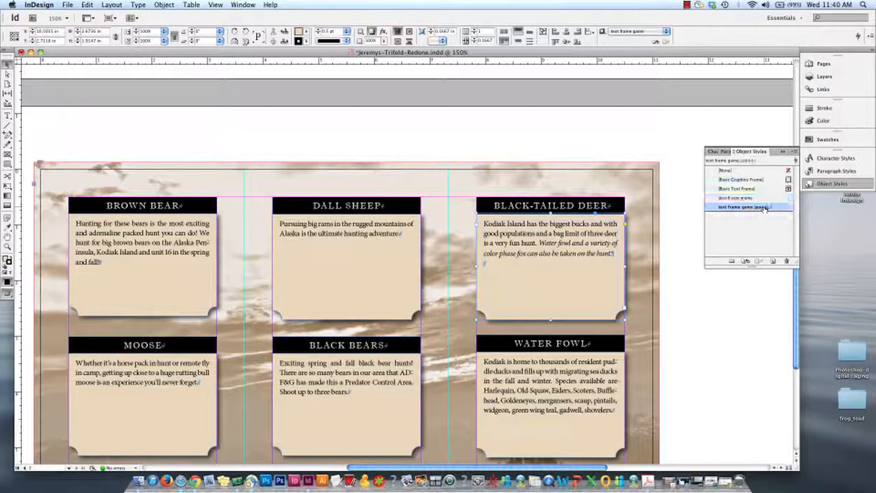
{"action": "left_click", "coordinate": [786, 261]}
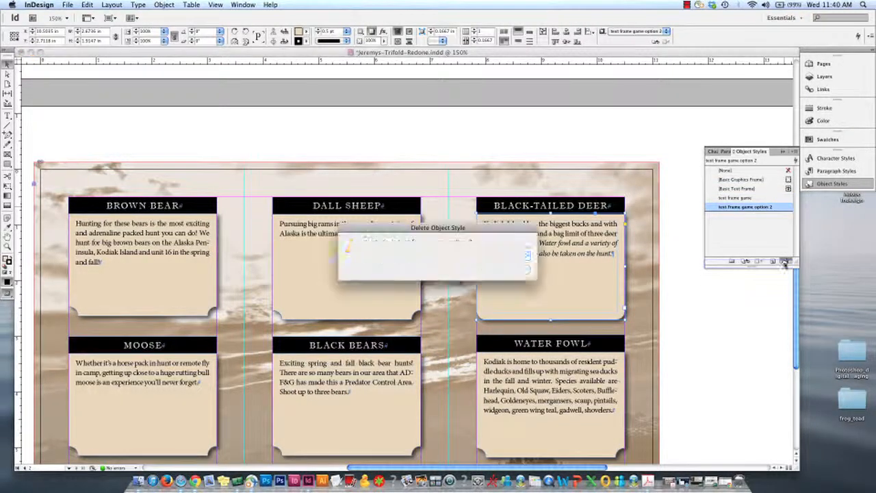
{"action": "left_click", "coordinate": [510, 269]}
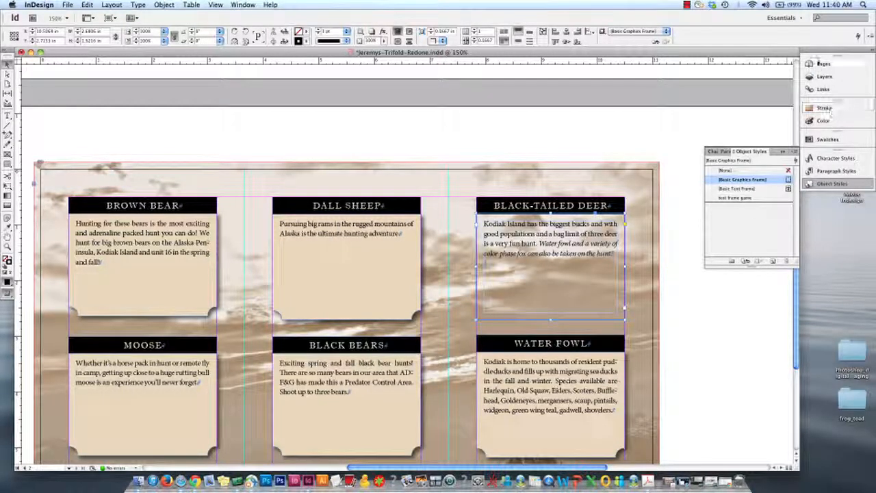
Check the object styles list and undo the deletion of the text frame game option 2 style
{"action": "left_click", "coordinate": [819, 64]}
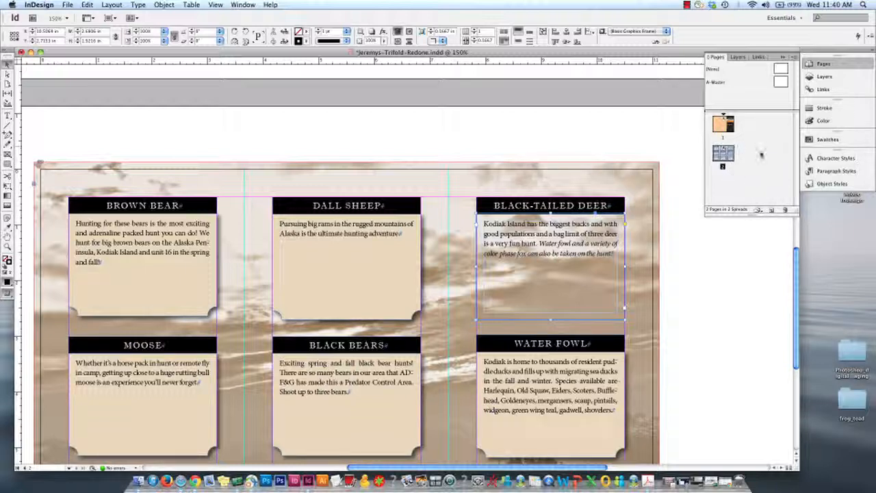
{"action": "left_click", "coordinate": [827, 162]}
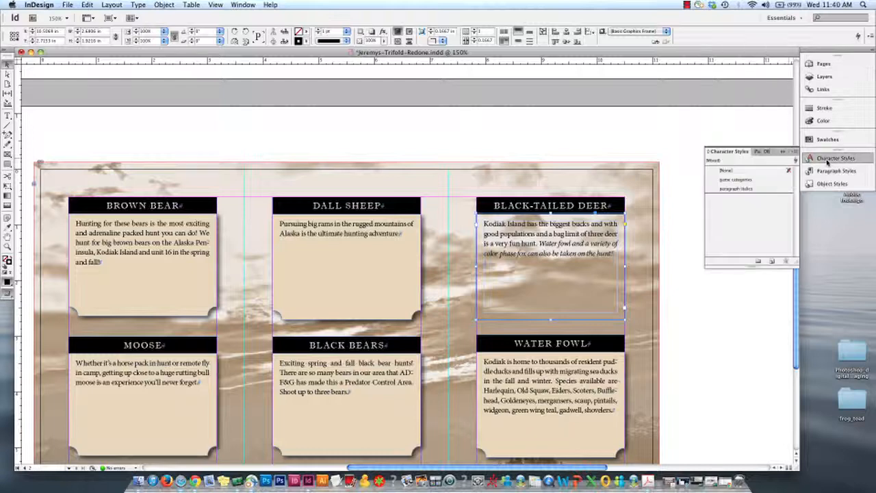
{"action": "left_click", "coordinate": [830, 184]}
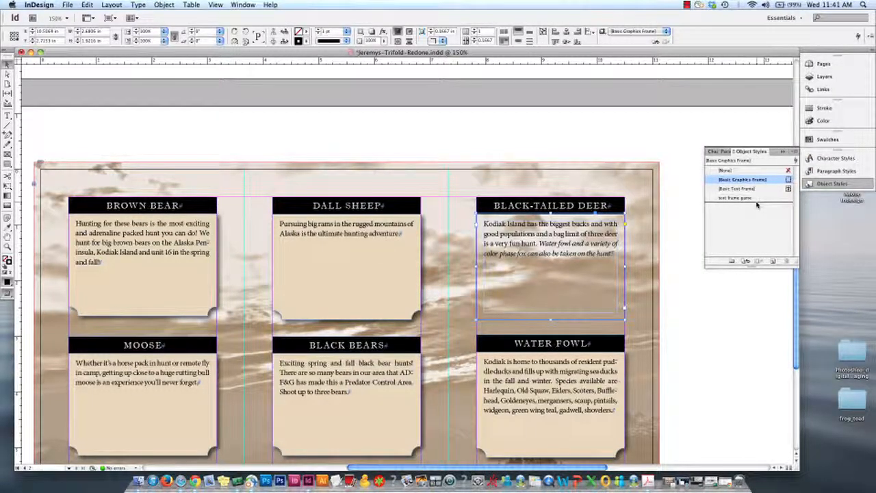
{"action": "key", "text": "super+z"}
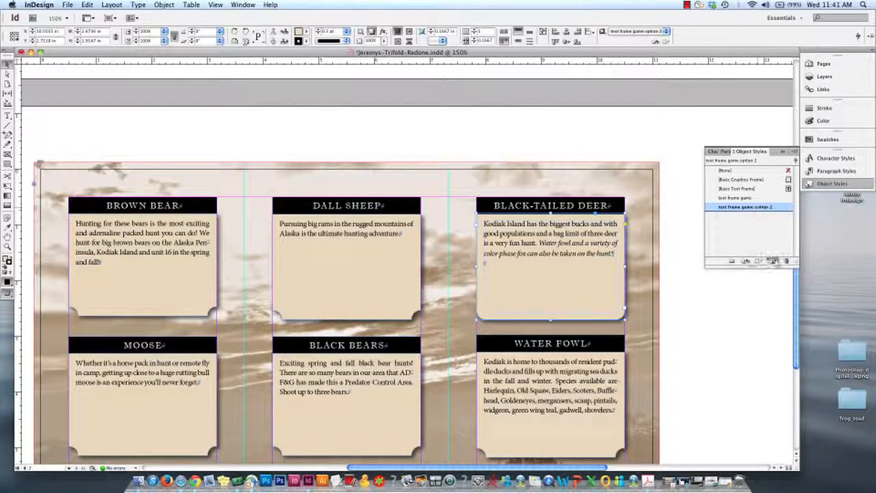
Delete the text frame game option 2 object style and replace it with text frame game
{"action": "left_click", "coordinate": [785, 261]}
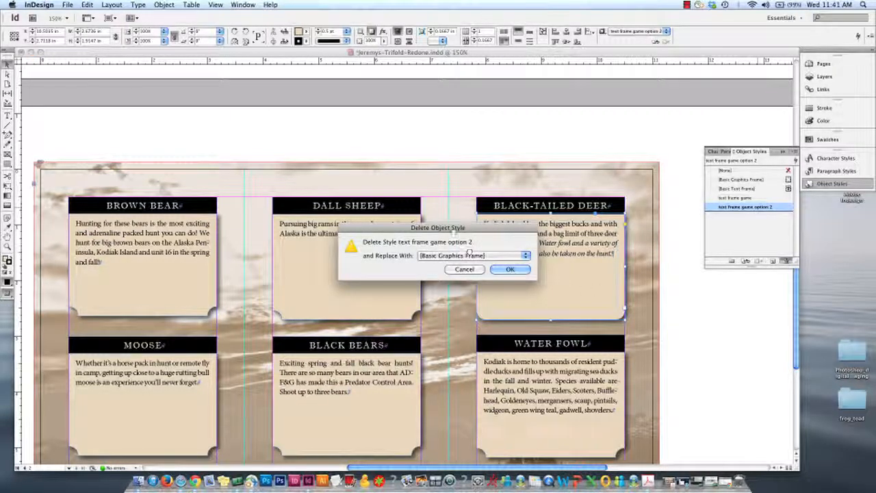
{"action": "left_click_drag", "start_coordinate": [454, 230], "coordinate": [350, 120]}
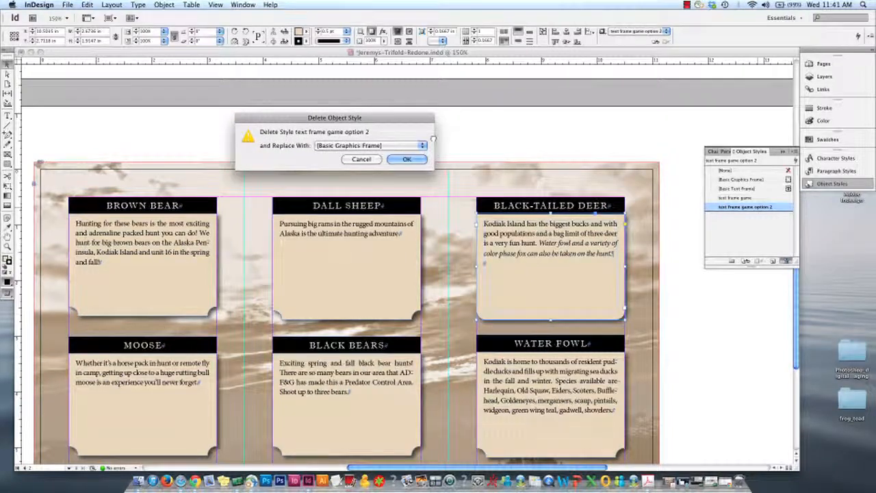
{"action": "left_click", "coordinate": [423, 145]}
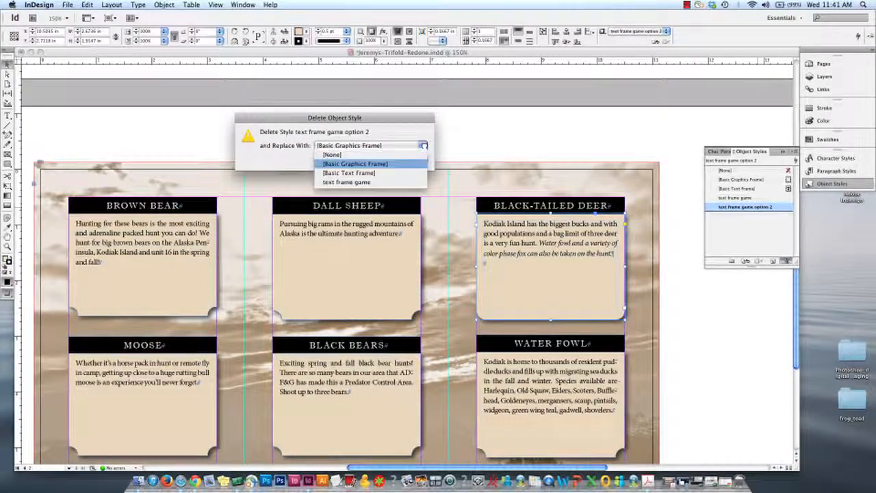
{"action": "left_click", "coordinate": [400, 181]}
{"action": "left_click", "coordinate": [408, 159]}
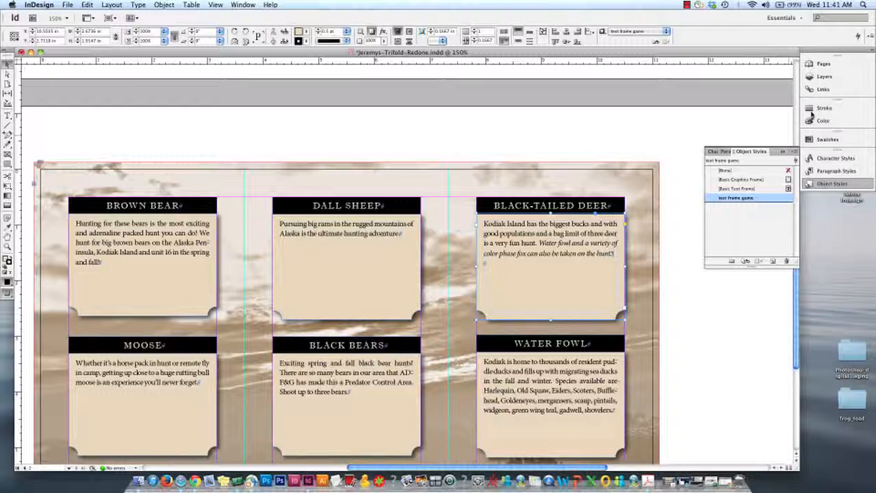
Duplicate page 2 with all its game description frames as a new page 3
{"action": "key", "text": "super+minus"}
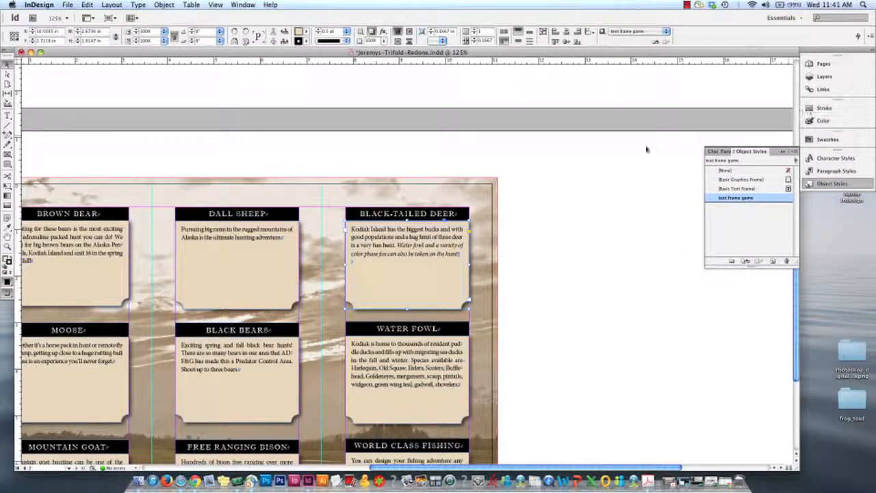
{"action": "scroll", "coordinate": [542, 184], "scroll_direction": "left", "scroll_amount": 2}
{"action": "scroll", "coordinate": [541, 184], "scroll_direction": "up", "scroll_amount": 2}
{"action": "scroll", "coordinate": [542, 185], "scroll_direction": "down", "scroll_amount": 5}
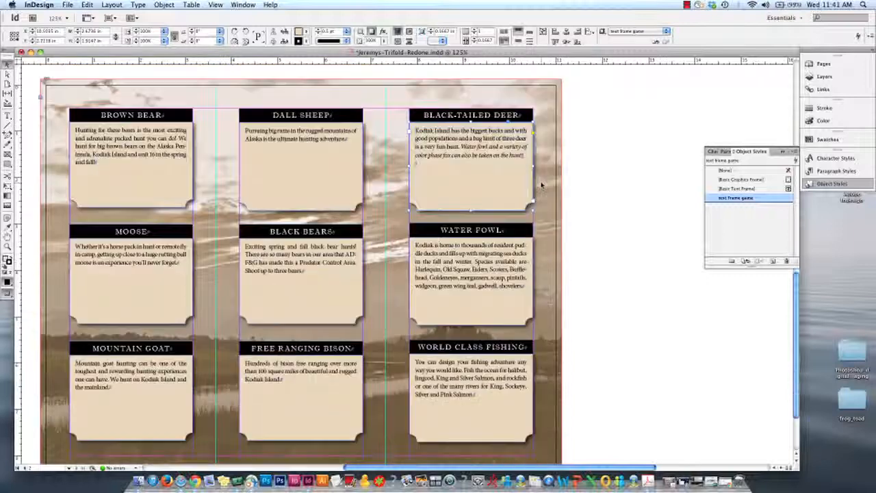
{"action": "scroll", "coordinate": [541, 185], "scroll_direction": "left", "scroll_amount": 4}
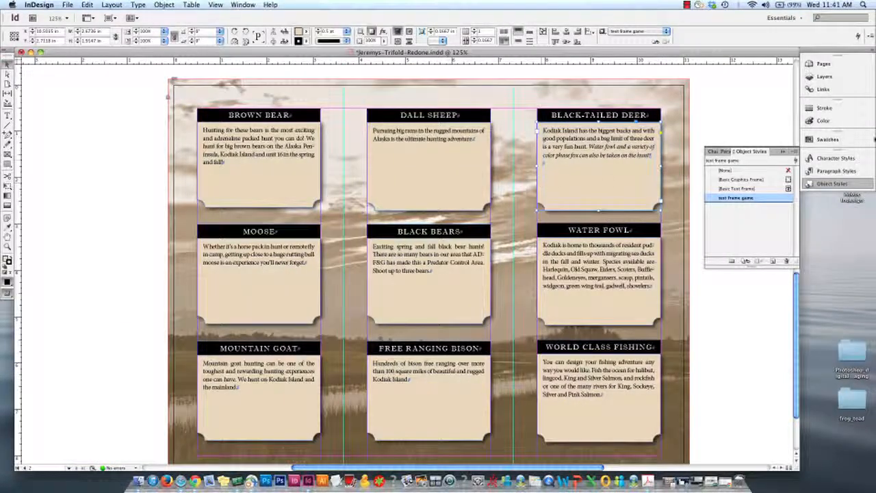
{"action": "left_click", "coordinate": [832, 64]}
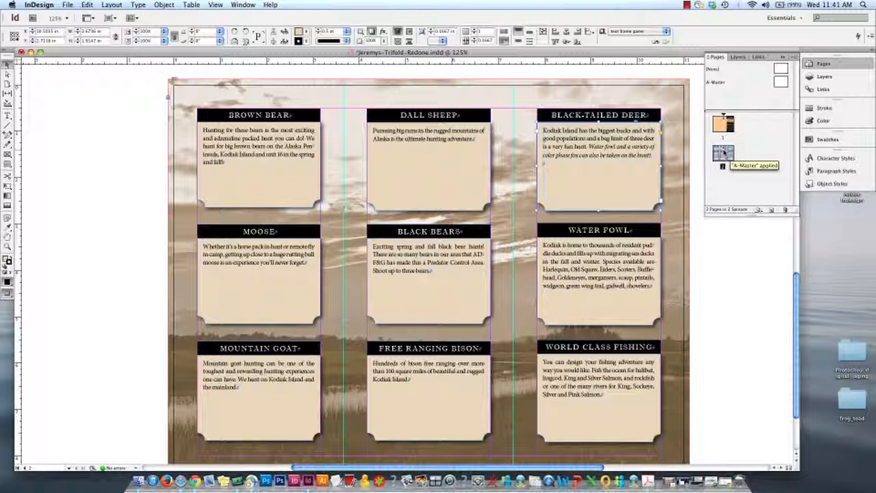
{"action": "left_click", "coordinate": [771, 209]}
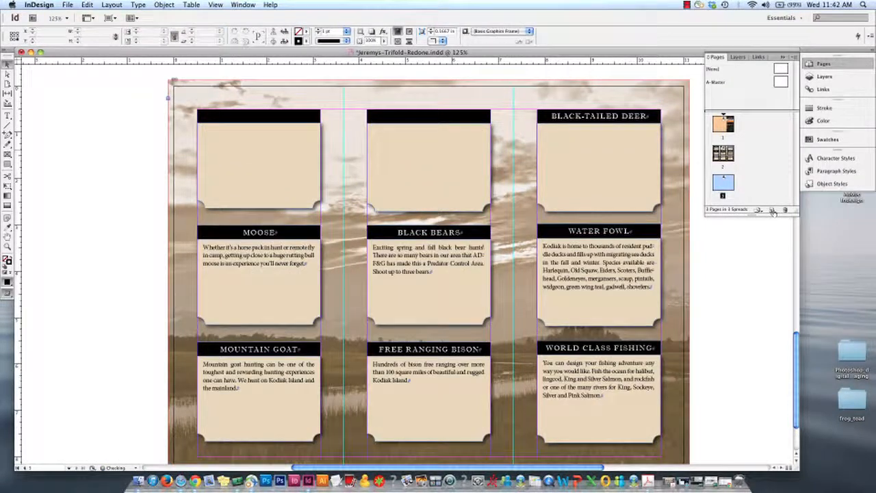
{"action": "key", "text": "super+minus"}
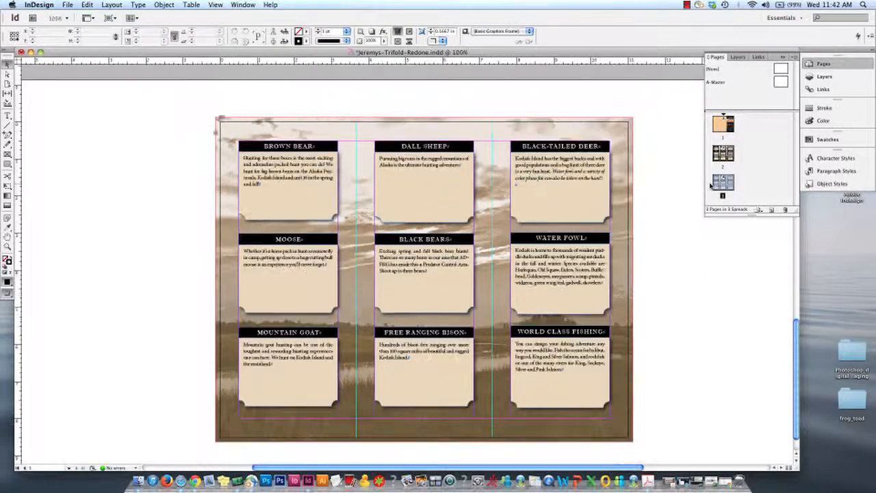
{"action": "key", "text": "super+minus"}
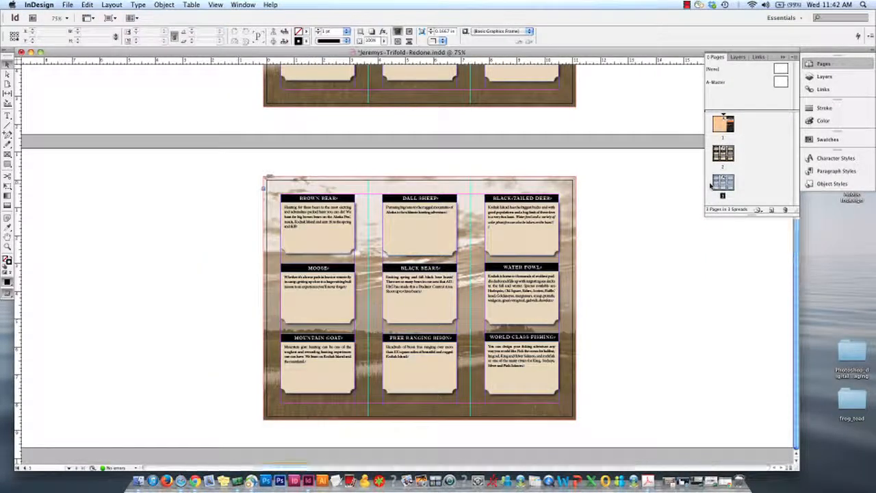
{"action": "key", "text": "super+minus"}
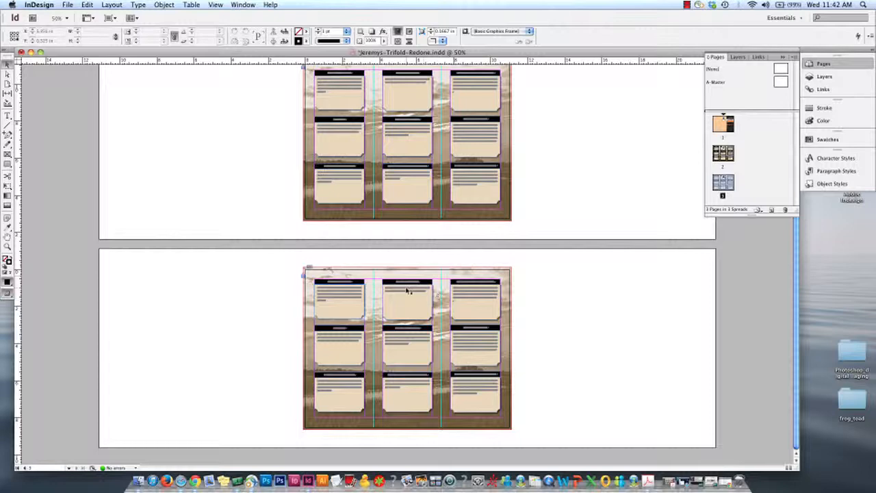
{"action": "key", "text": "super+equal"}
{"action": "key", "text": "super+equal"}
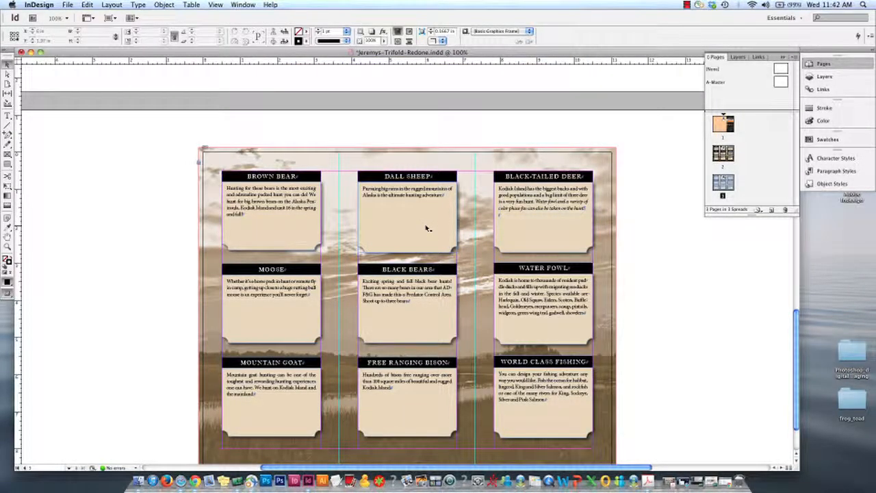
Set both bottom corners of the DALL SHEEP description frame on page 3 to Rounded
{"action": "left_click", "coordinate": [426, 228]}
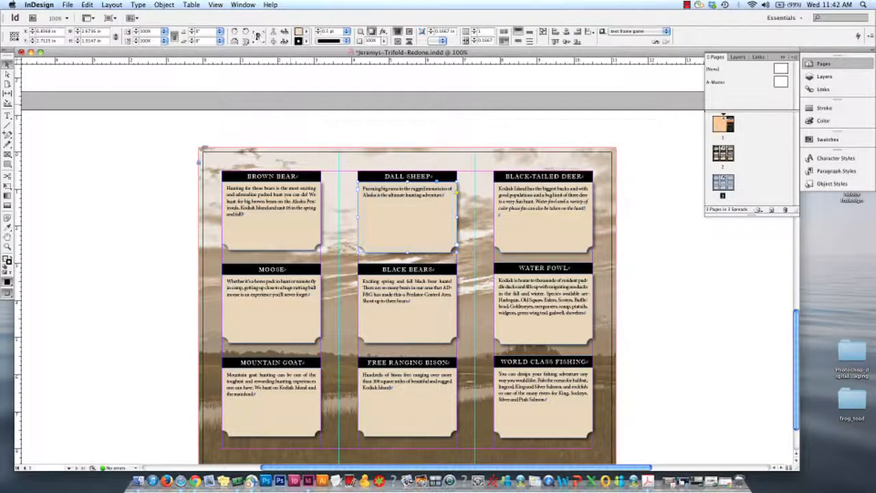
{"action": "left_click", "coordinate": [163, 5]}
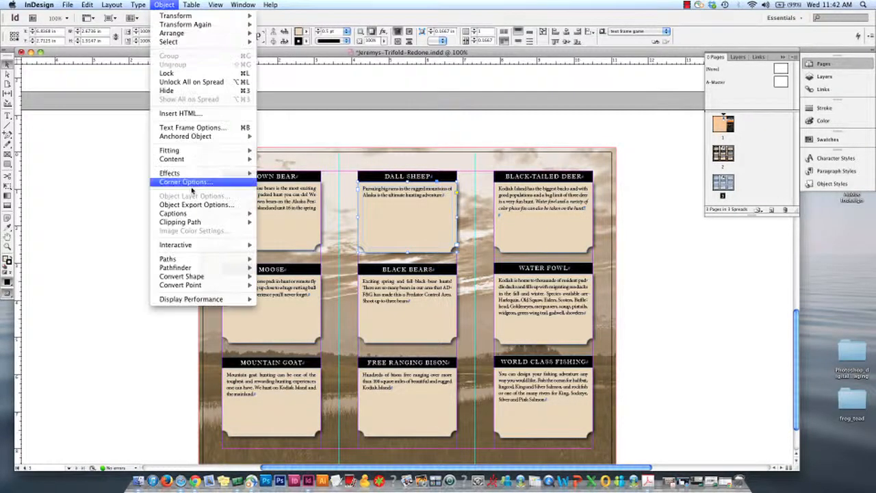
{"action": "left_click", "coordinate": [192, 180]}
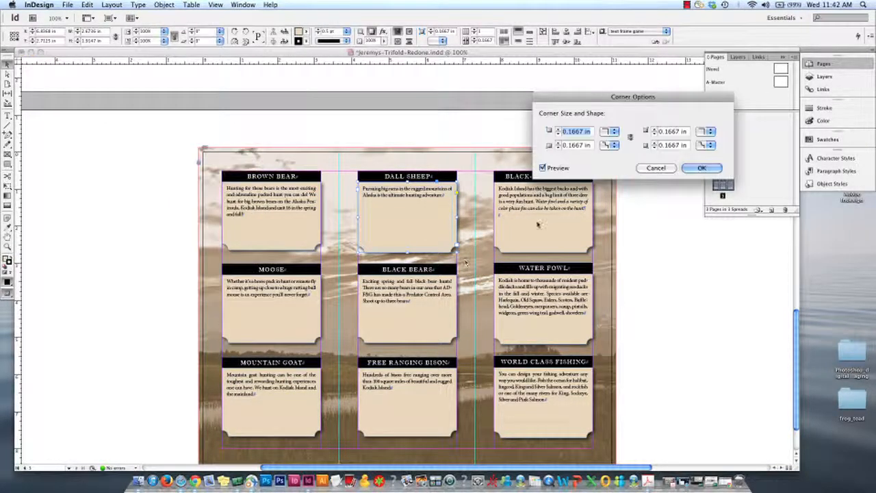
{"action": "left_click", "coordinate": [614, 145]}
{"action": "left_click", "coordinate": [626, 194]}
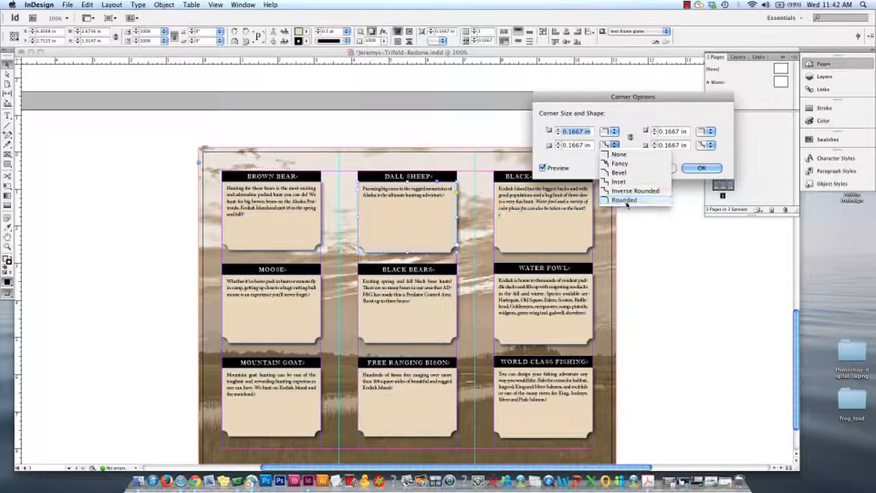
{"action": "left_click", "coordinate": [711, 146]}
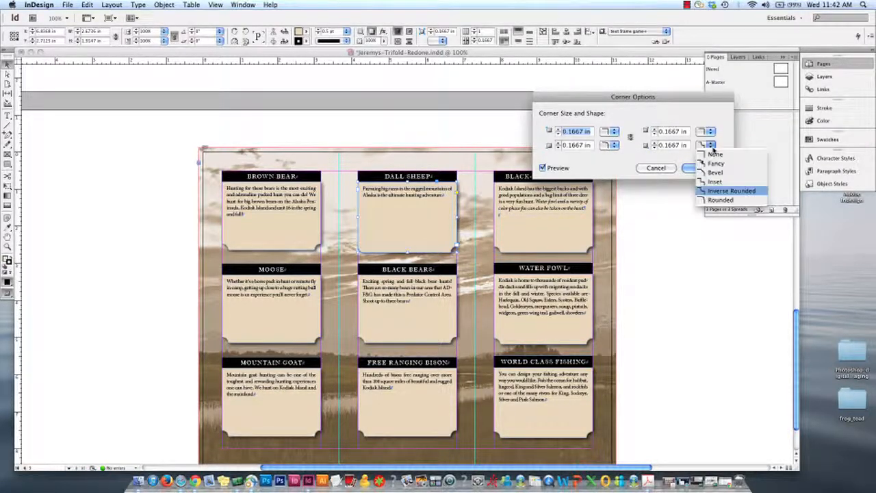
{"action": "left_click", "coordinate": [720, 199]}
{"action": "left_click", "coordinate": [701, 168]}
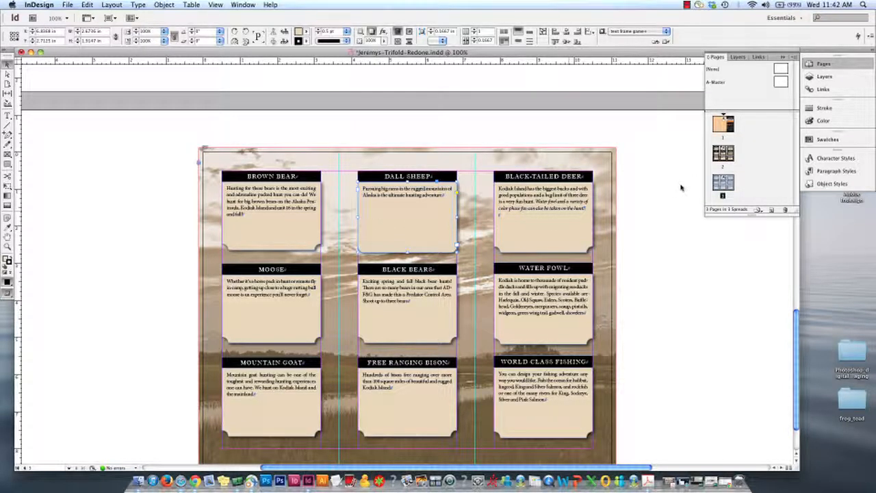
Create an object style from the rounded DALL SHEEP frame and name it text frame game 2
{"action": "left_click", "coordinate": [830, 159]}
{"action": "left_click", "coordinate": [832, 184]}
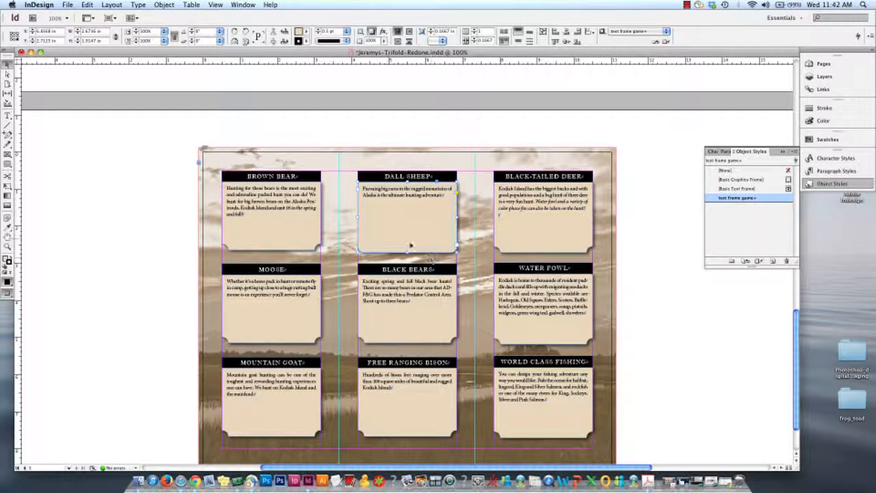
{"action": "left_click", "coordinate": [773, 262]}
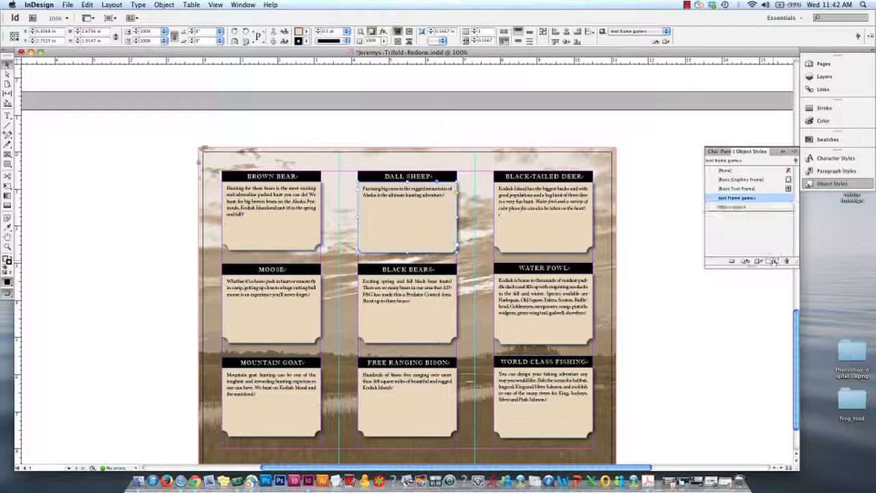
{"action": "left_click", "coordinate": [742, 209]}
{"action": "double_click", "coordinate": [742, 208]}
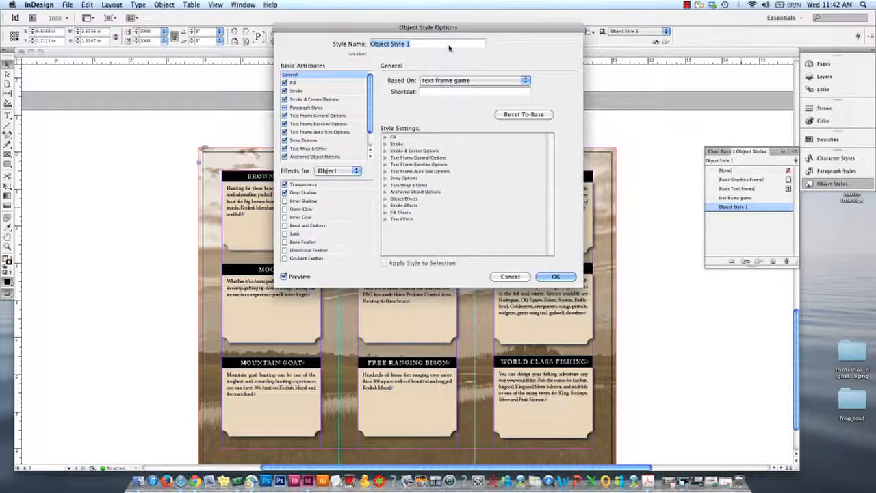
{"action": "type", "text": "text frame game 2"}
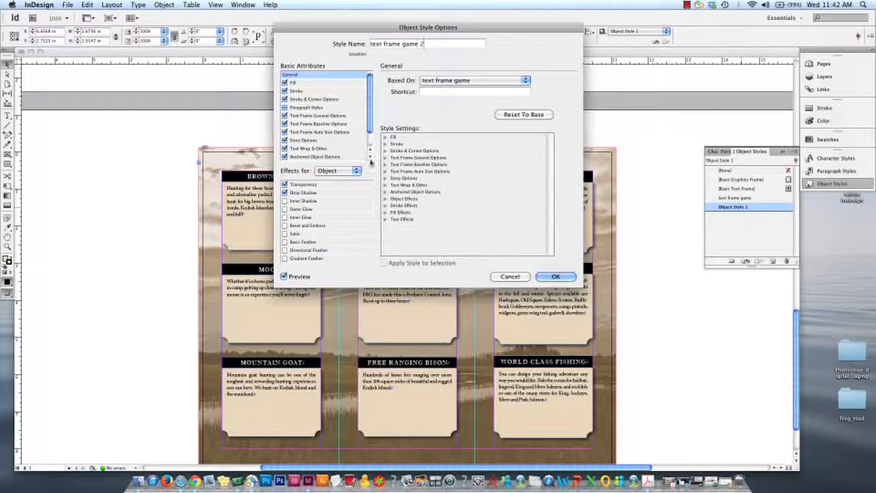
{"action": "left_click", "coordinate": [559, 277]}
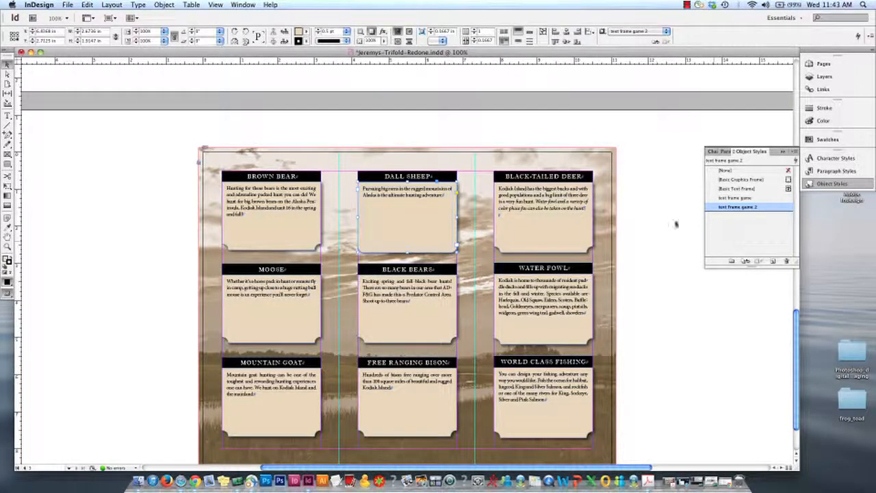
Apply the text frame game 2 object style to the BLACK-TAILED DEER description frame and try it on the WORLD CLASS FISHING frame
{"action": "left_click", "coordinate": [569, 247]}
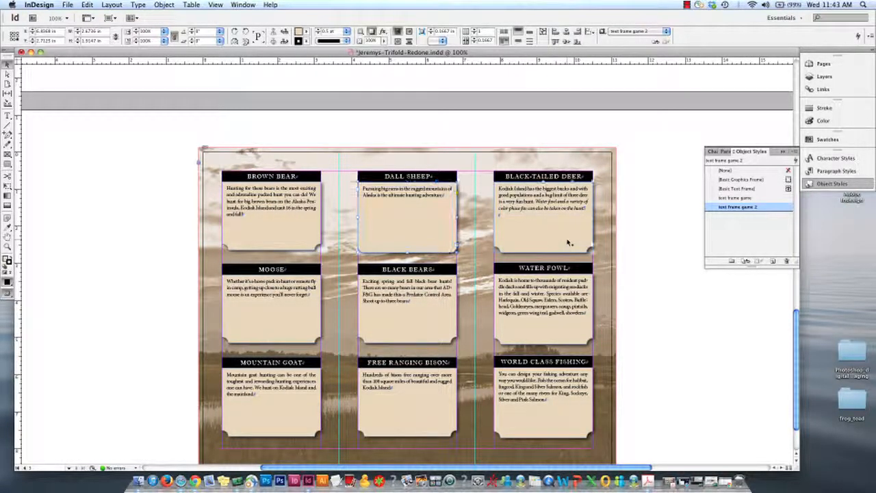
{"action": "left_click", "coordinate": [731, 209]}
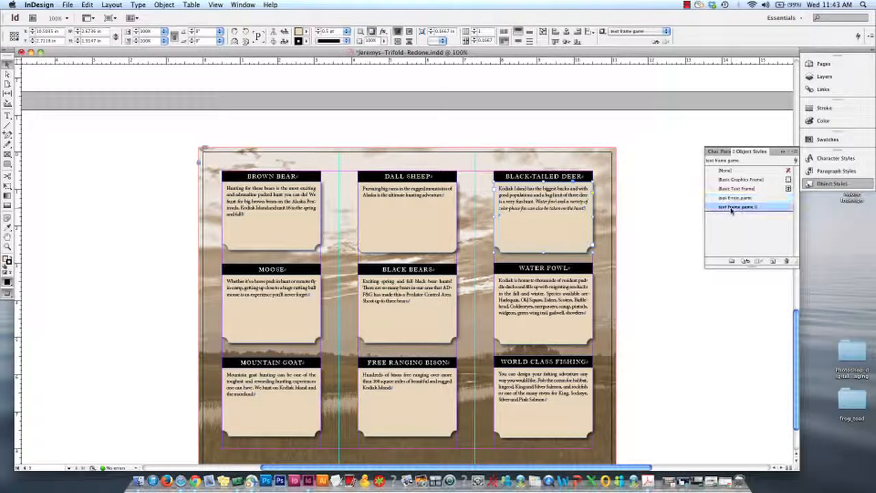
{"action": "left_click", "coordinate": [553, 323]}
{"action": "left_click", "coordinate": [527, 411]}
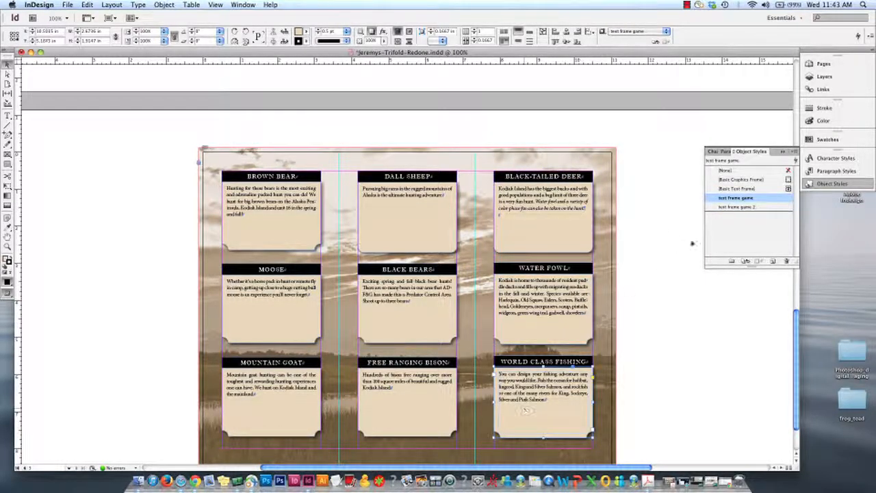
{"action": "left_click", "coordinate": [727, 207]}
Select the remaining description frames on page 3 together and apply the text frame game 2 object style to them
{"action": "left_click", "coordinate": [269, 235]}
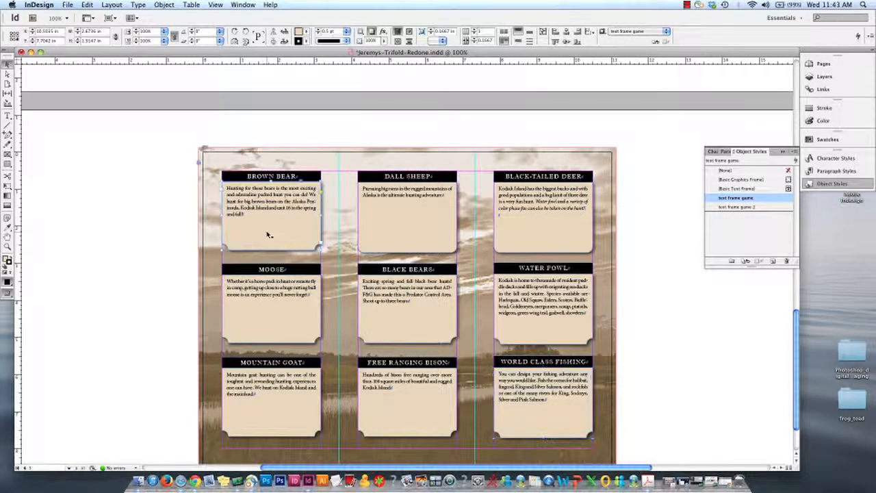
{"action": "left_click", "coordinate": [266, 327], "text": "shift"}
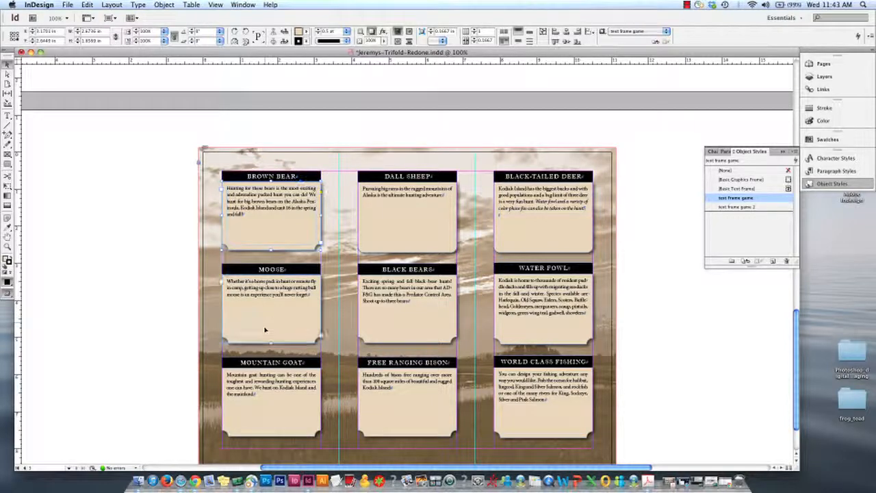
{"action": "left_click", "coordinate": [267, 412], "text": "shift"}
{"action": "left_click", "coordinate": [423, 386], "text": "shift"}
{"action": "left_click", "coordinate": [423, 301], "text": "shift"}
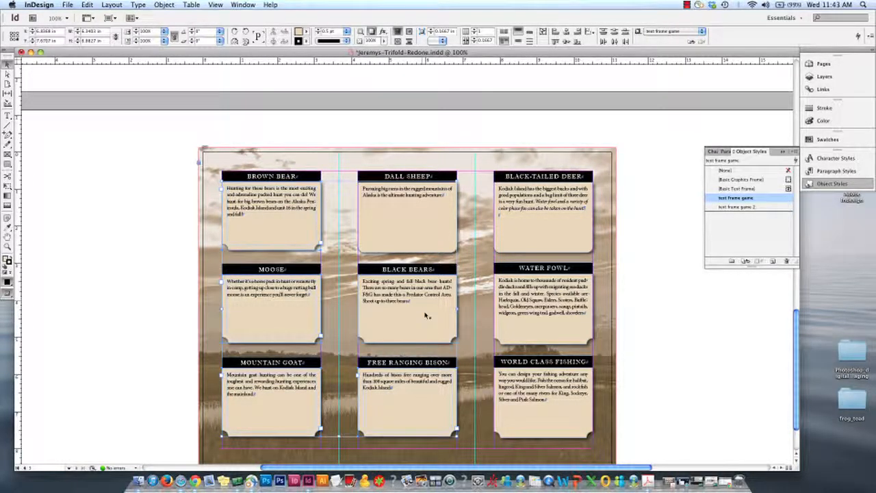
{"action": "left_click", "coordinate": [563, 317], "text": "shift"}
{"action": "left_click", "coordinate": [544, 219], "text": "shift"}
{"action": "left_click", "coordinate": [552, 417], "text": "shift"}
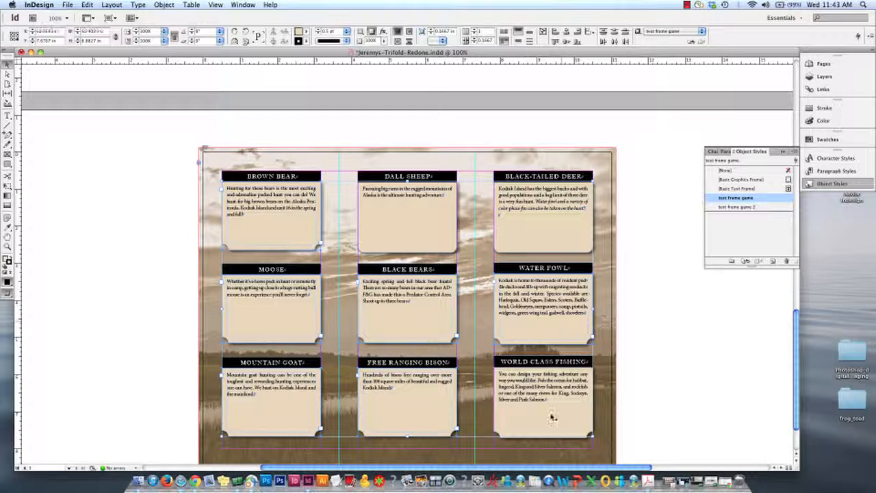
{"action": "left_click", "coordinate": [738, 207]}
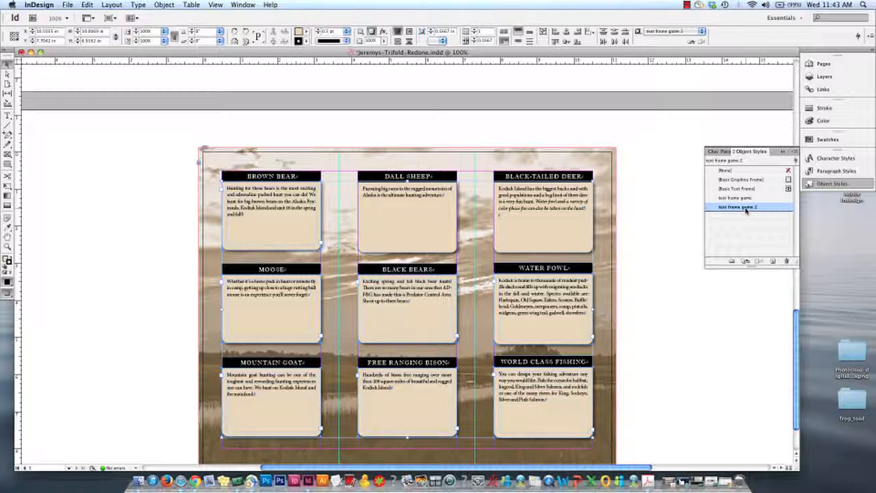
Deselect the frames and compare the page 3 layout with the original frames on page 2
{"action": "key", "text": "super+minus"}
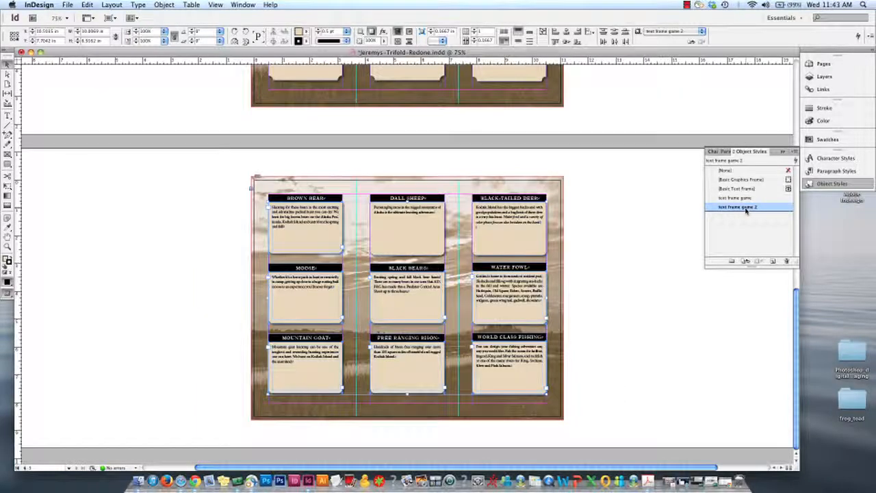
{"action": "left_click", "coordinate": [636, 246]}
{"action": "scroll", "coordinate": [636, 247], "scroll_direction": "up", "scroll_amount": 5}
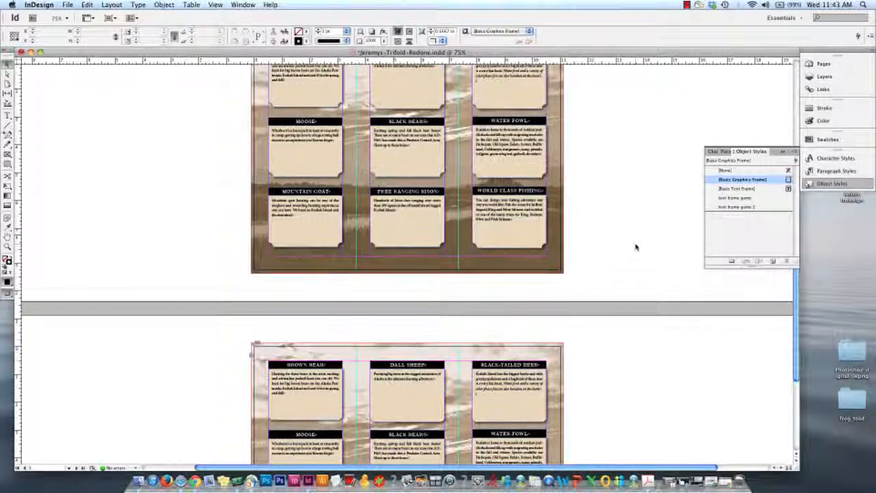
{"action": "scroll", "coordinate": [637, 247], "scroll_direction": "up", "scroll_amount": 5}
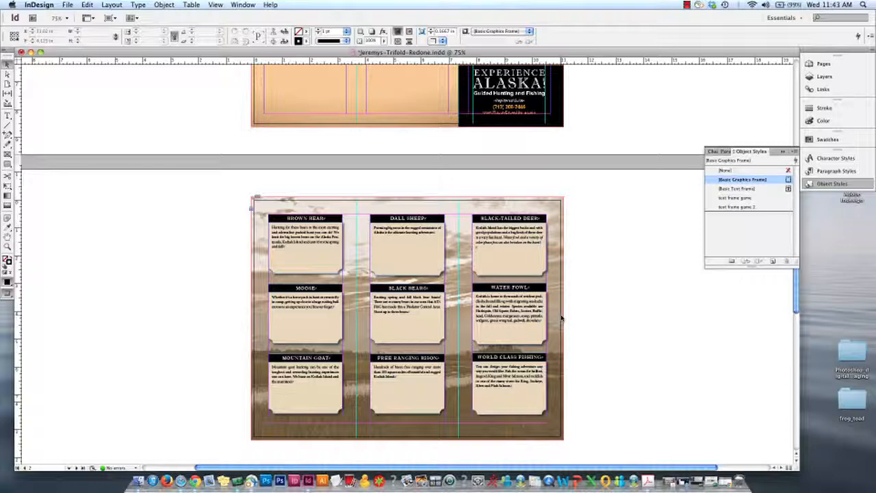
Delete page 3 with its rounded-corner frames from the brochure and save the document
{"action": "scroll", "coordinate": [561, 317], "scroll_direction": "down", "scroll_amount": 10}
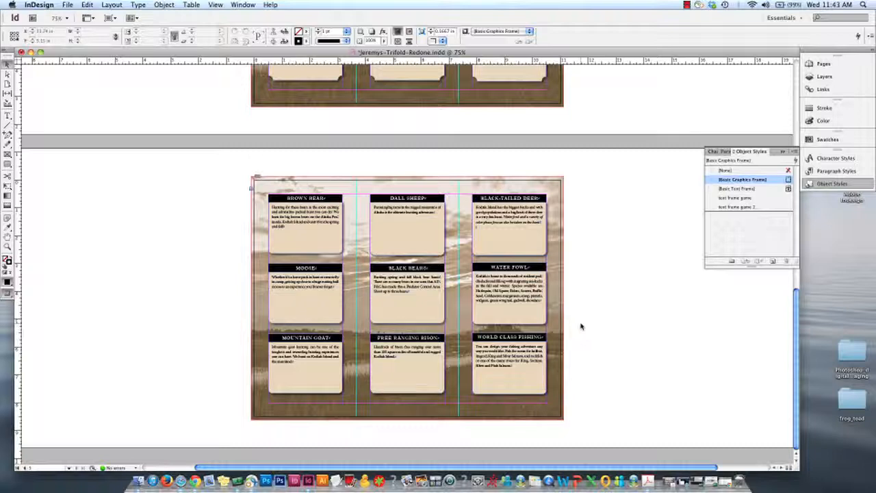
{"action": "scroll", "coordinate": [580, 327], "scroll_direction": "up", "scroll_amount": 10}
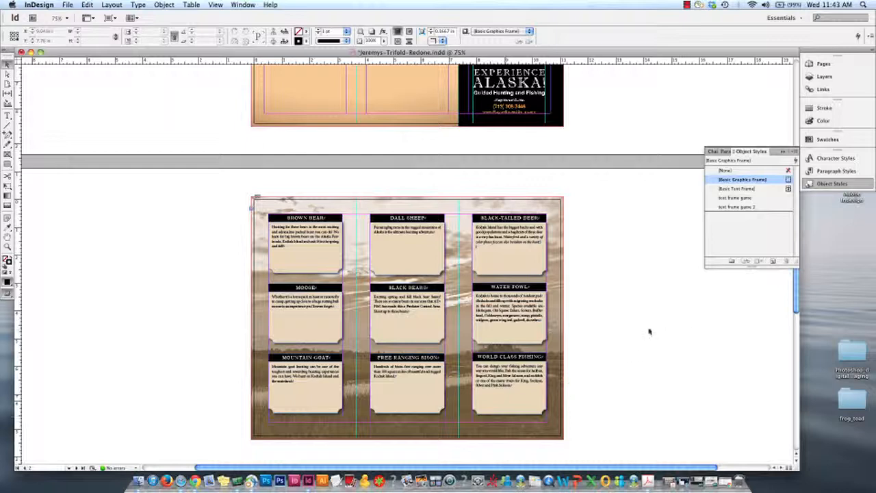
{"action": "scroll", "coordinate": [649, 331], "scroll_direction": "down", "scroll_amount": 3}
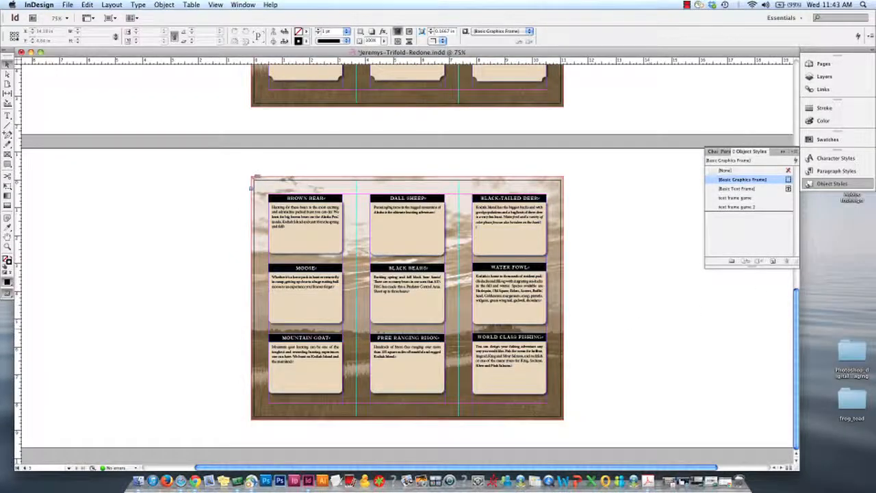
{"action": "left_click", "coordinate": [819, 65]}
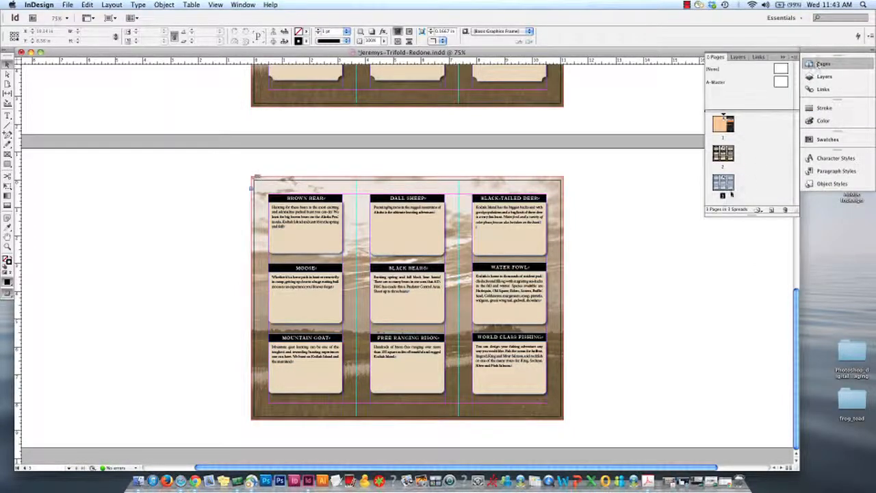
{"action": "left_click_drag", "start_coordinate": [727, 187], "coordinate": [786, 211]}
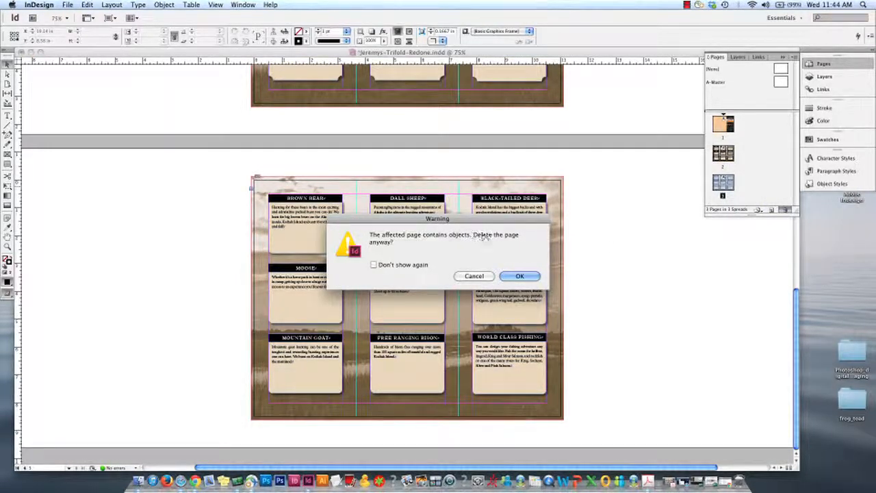
{"action": "left_click", "coordinate": [521, 276]}
{"action": "scroll", "coordinate": [581, 263], "scroll_direction": "up", "scroll_amount": 1}
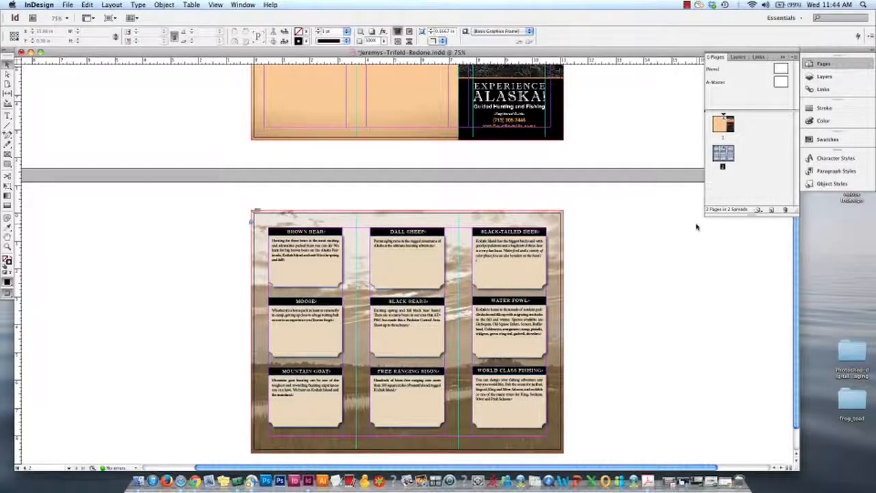
{"action": "left_click", "coordinate": [605, 250]}
{"action": "key", "text": "super+s"}
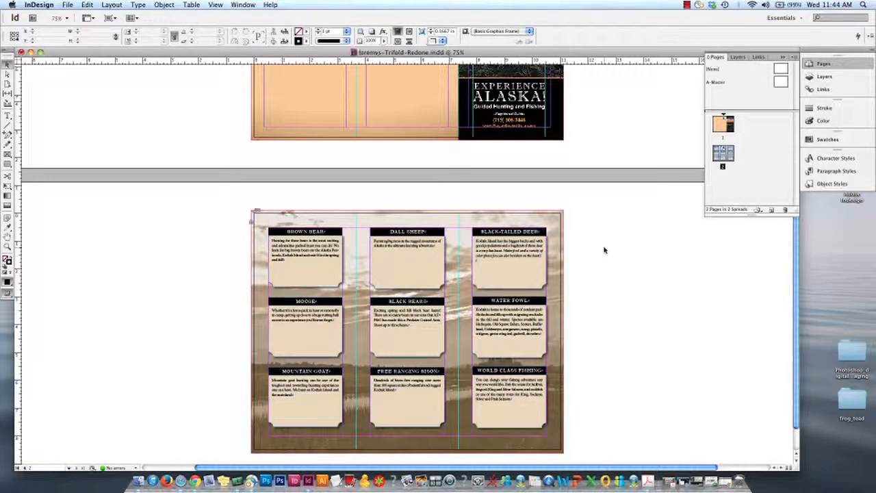
Switch to Chrome and read the Master page requirement under Formatting Styles in the final project criteria
{"action": "left_click", "coordinate": [195, 481]}
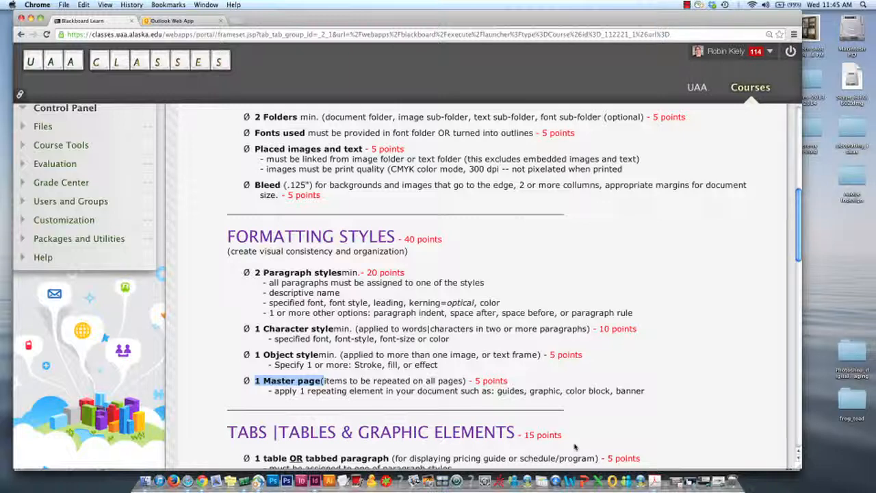
{"action": "left_click", "coordinate": [264, 385]}
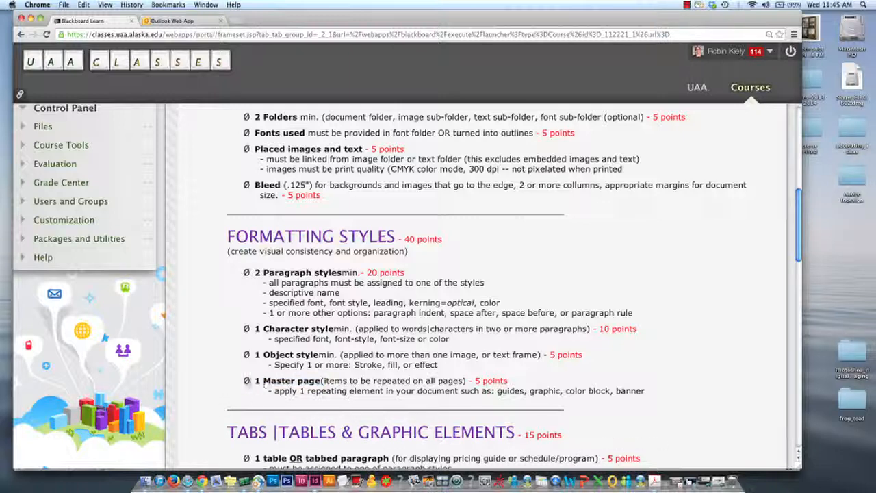
{"action": "left_click_drag", "start_coordinate": [255, 381], "coordinate": [322, 381]}
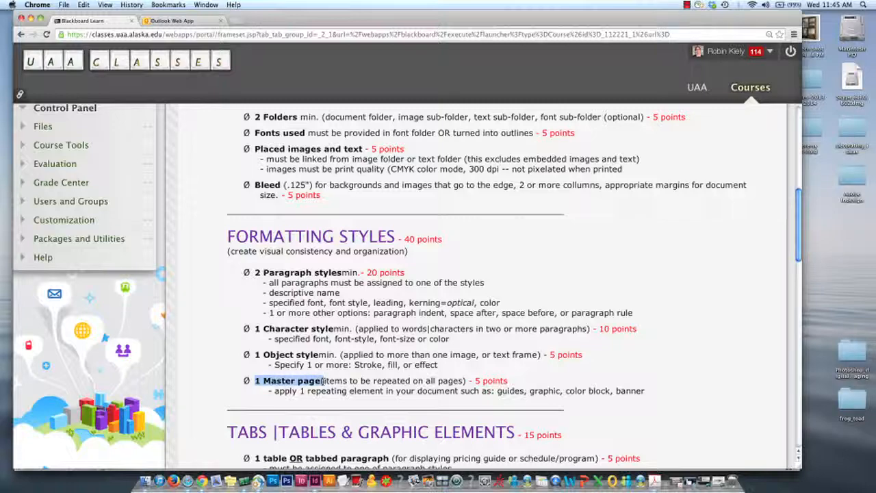
{"action": "scroll", "coordinate": [323, 380], "scroll_direction": "down", "scroll_amount": 10}
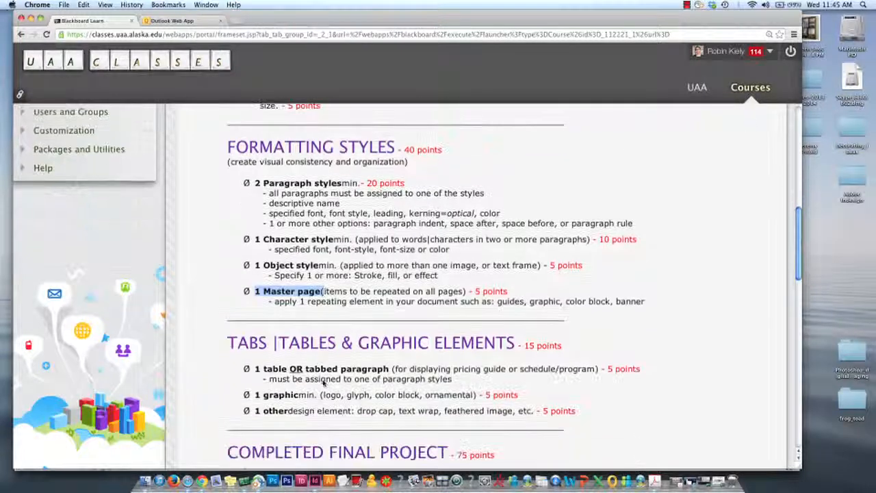
Review the final project examples and the repeating elements allowed for the master page, highlight guides, and return to InDesign
{"action": "scroll", "coordinate": [322, 381], "scroll_direction": "down", "scroll_amount": 10}
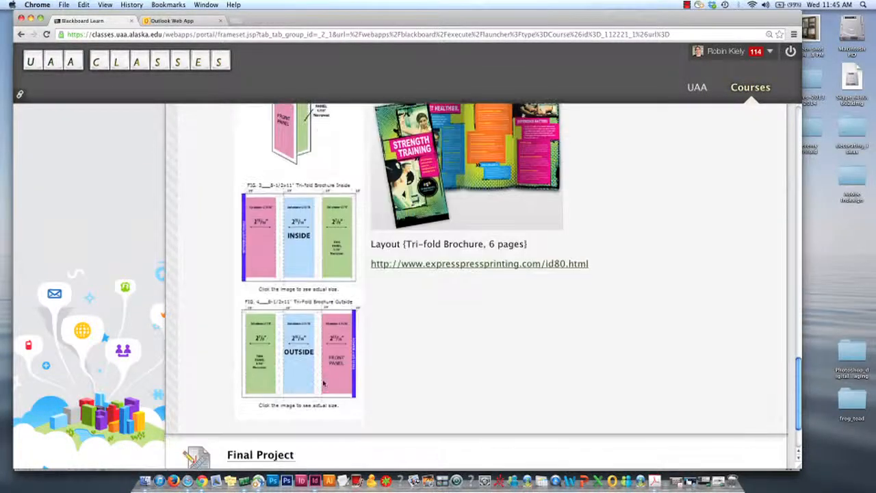
{"action": "scroll", "coordinate": [459, 233], "scroll_direction": "up", "scroll_amount": 2}
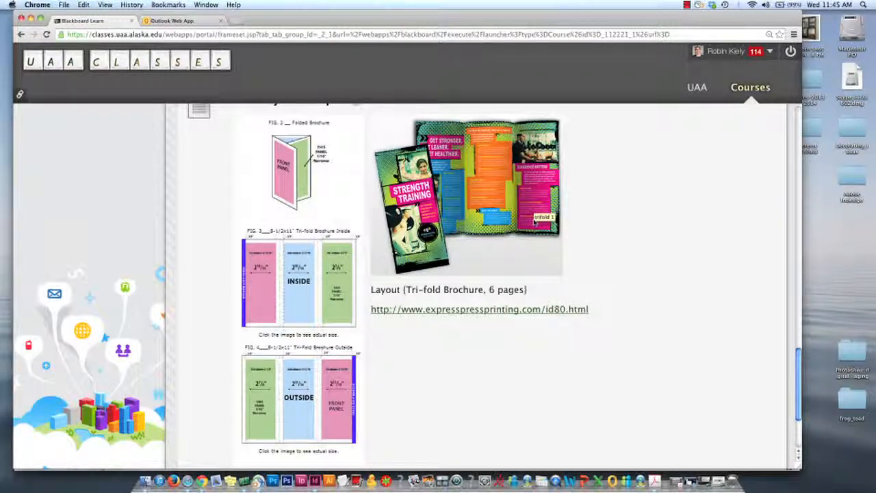
{"action": "scroll", "coordinate": [536, 221], "scroll_direction": "up", "scroll_amount": 5}
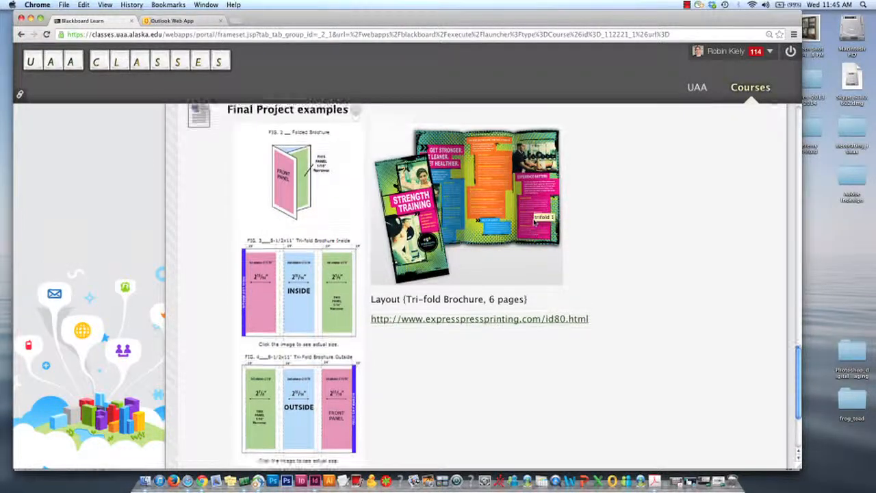
{"action": "scroll", "coordinate": [536, 222], "scroll_direction": "up", "scroll_amount": 8}
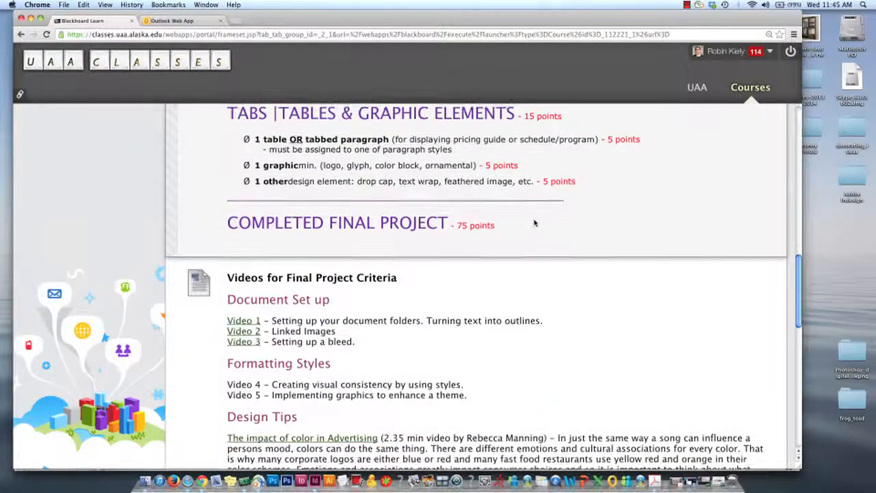
{"action": "scroll", "coordinate": [536, 223], "scroll_direction": "up", "scroll_amount": 3}
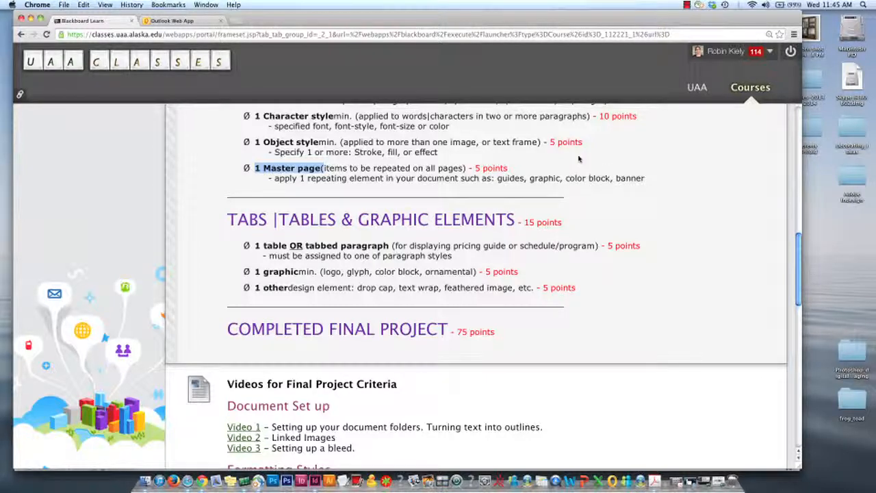
{"action": "left_click", "coordinate": [497, 178]}
{"action": "left_click_drag", "start_coordinate": [497, 178], "coordinate": [525, 178]}
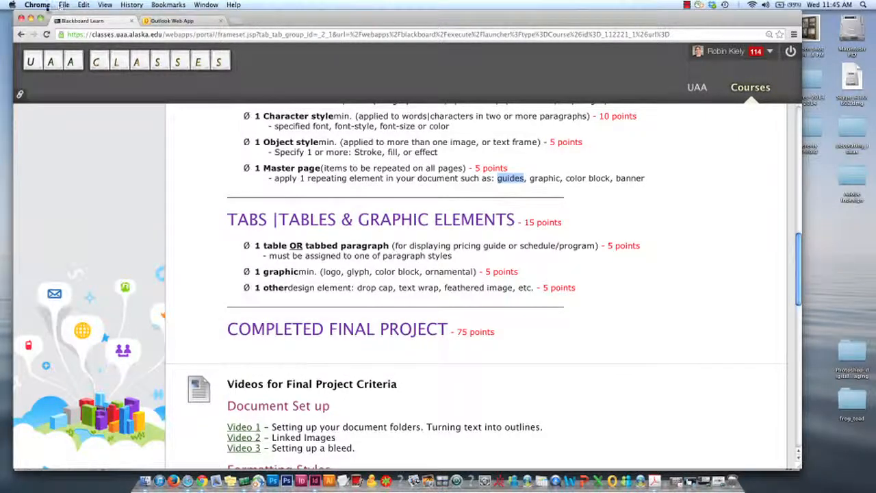
{"action": "left_click", "coordinate": [30, 20]}
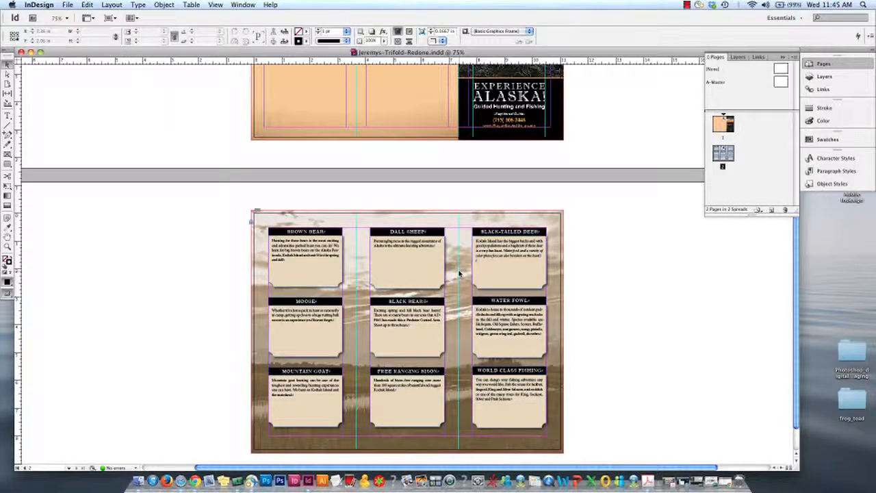
Delete the two extra vertical ruler guides over the front cover panel on page 1
{"action": "scroll", "coordinate": [462, 276], "scroll_direction": "up", "scroll_amount": 6}
{"action": "left_click", "coordinate": [354, 231]}
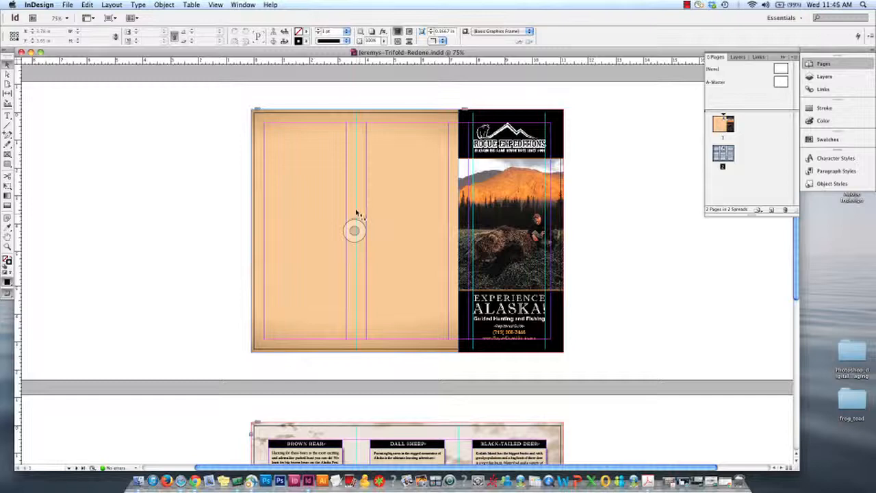
{"action": "left_click", "coordinate": [511, 231]}
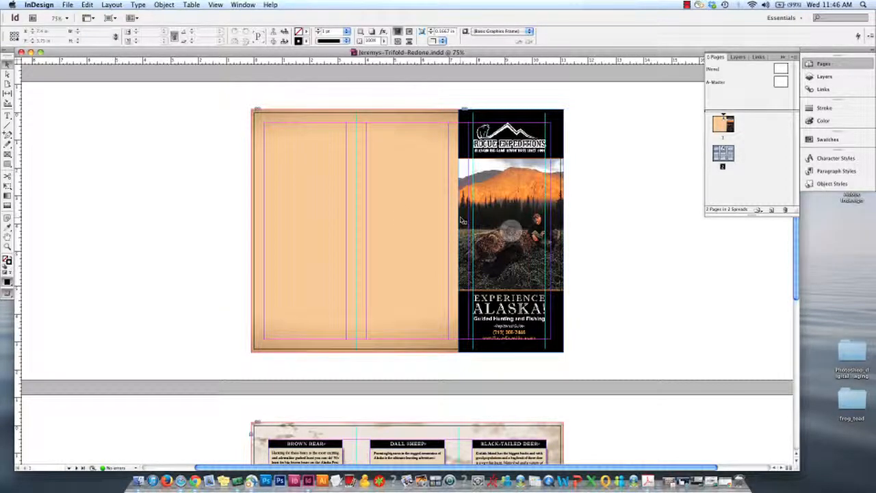
{"action": "left_click", "coordinate": [474, 231]}
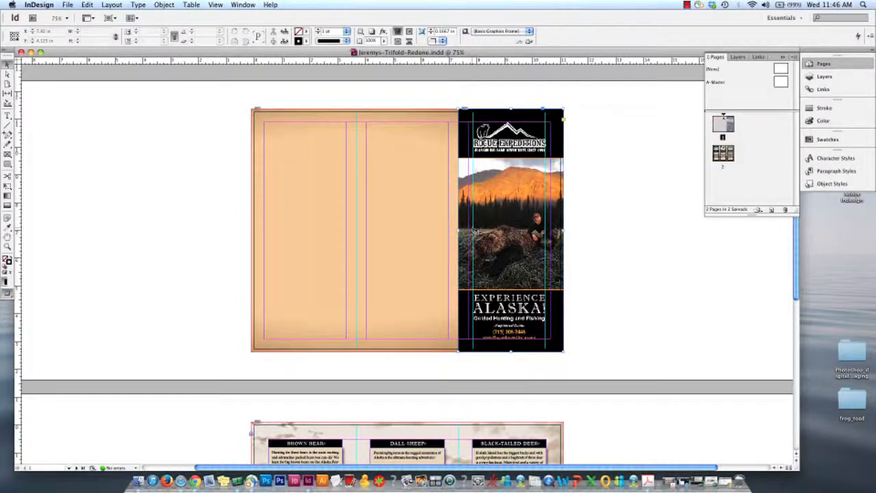
{"action": "left_click", "coordinate": [477, 232]}
{"action": "left_click", "coordinate": [582, 221]}
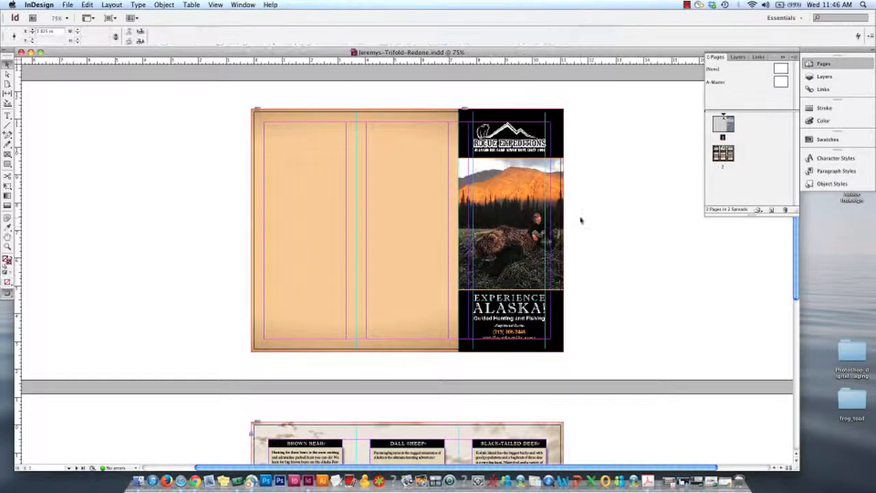
{"action": "left_click", "coordinate": [546, 235]}
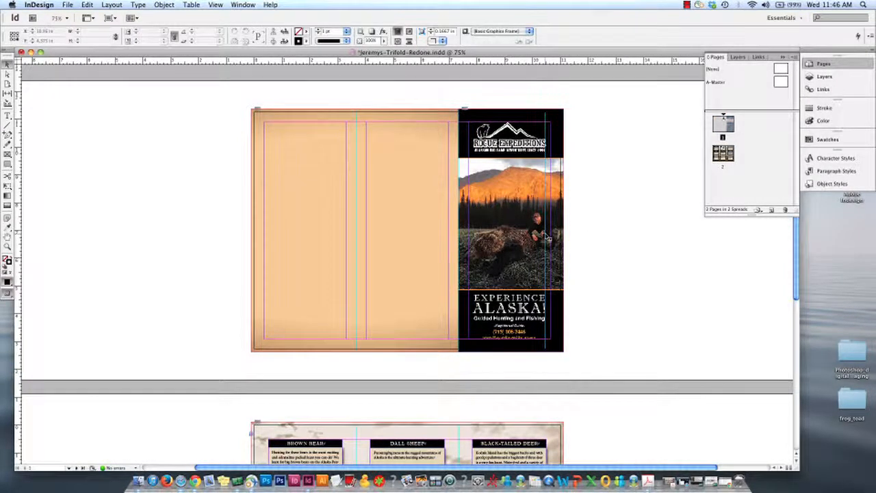
{"action": "left_click", "coordinate": [546, 235]}
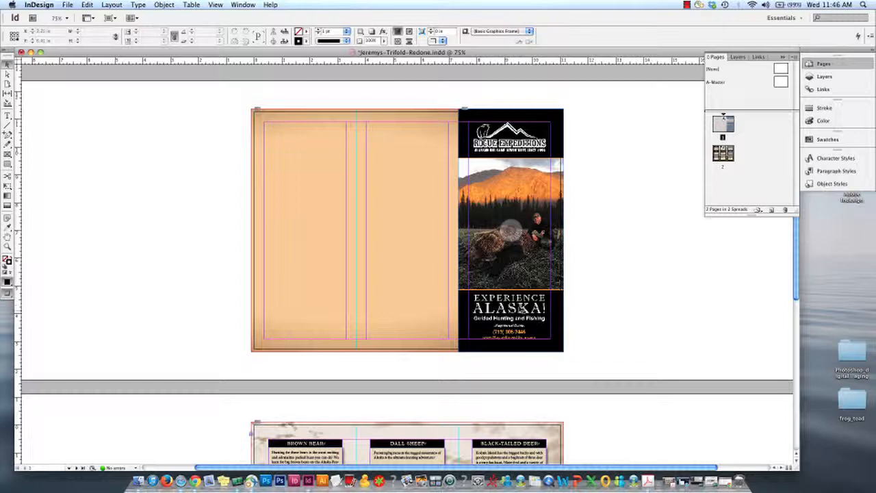
Try to select the fold guide between the two blank panels on page 1
{"action": "left_click", "coordinate": [509, 231]}
{"action": "left_click", "coordinate": [354, 231]}
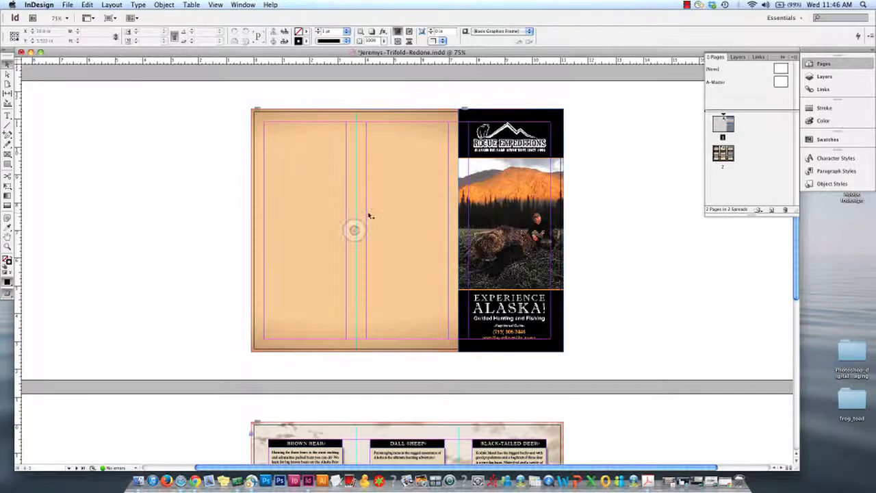
{"action": "left_click", "coordinate": [357, 216]}
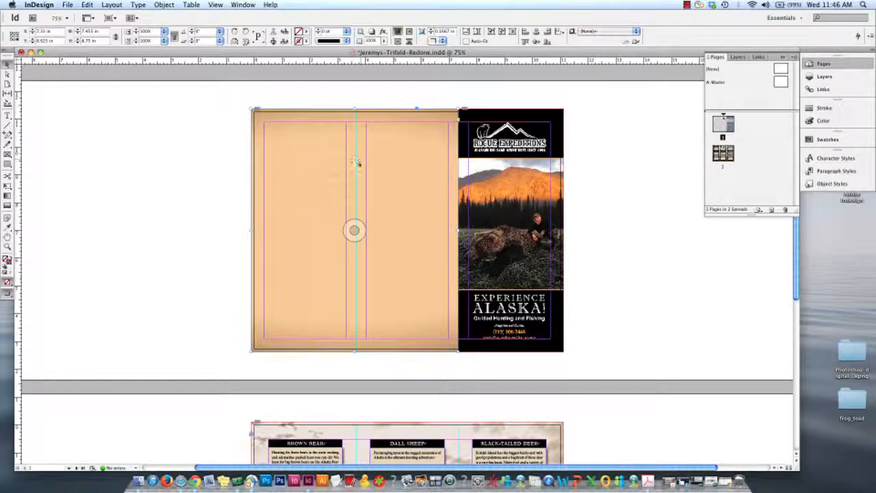
Move the first fold guide on the A-Master page to about 2.875 in and check it on pages 1 and 2
{"action": "scroll", "coordinate": [359, 165], "scroll_direction": "down", "scroll_amount": 5}
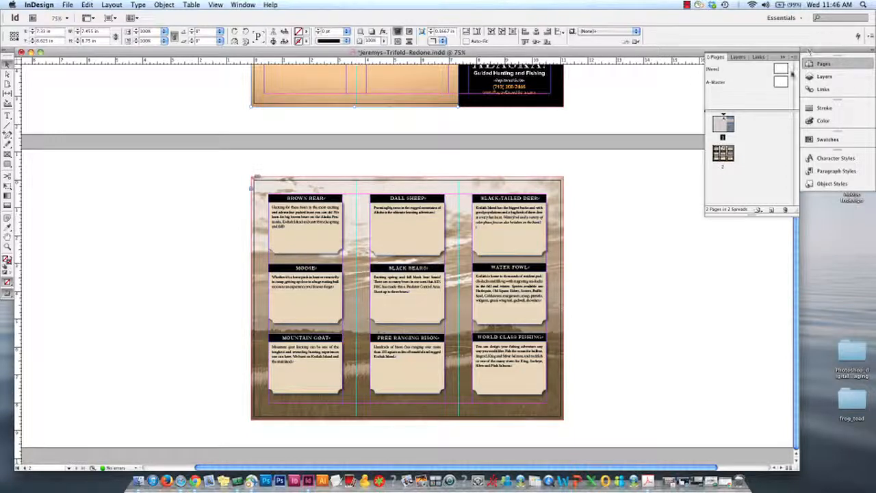
{"action": "double_click", "coordinate": [782, 82]}
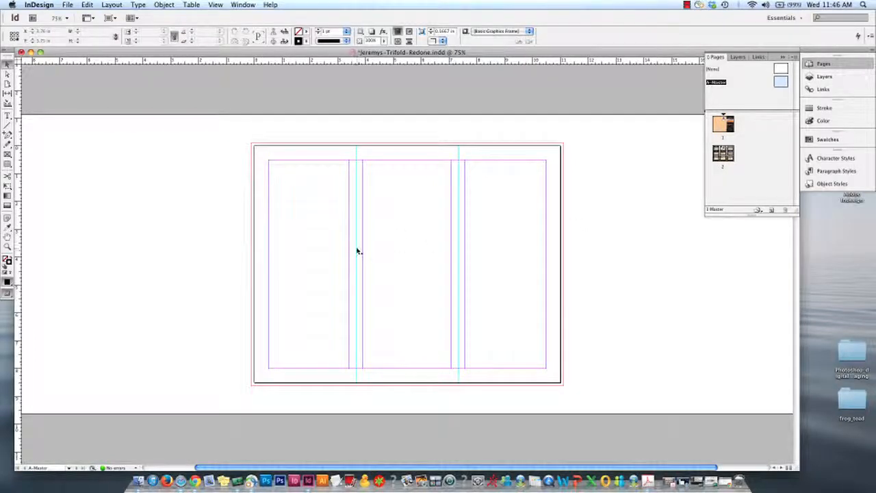
{"action": "left_click_drag", "start_coordinate": [358, 252], "coordinate": [333, 249]}
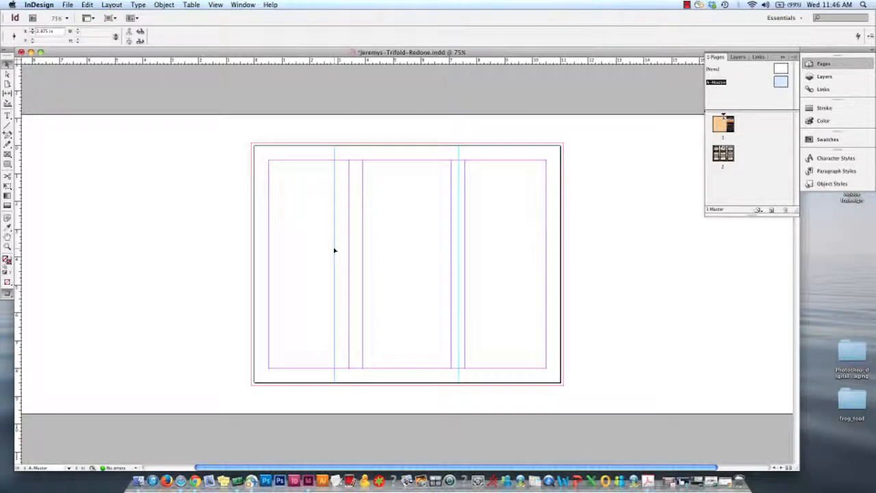
{"action": "double_click", "coordinate": [726, 126]}
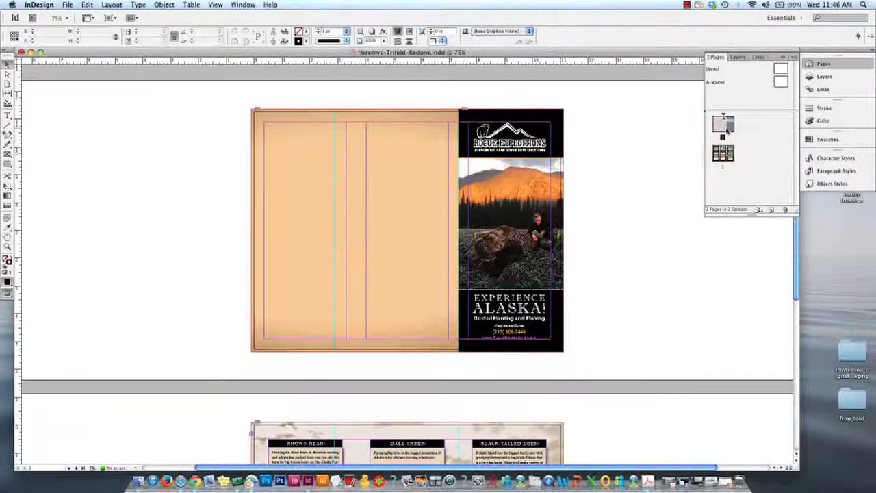
{"action": "double_click", "coordinate": [723, 156]}
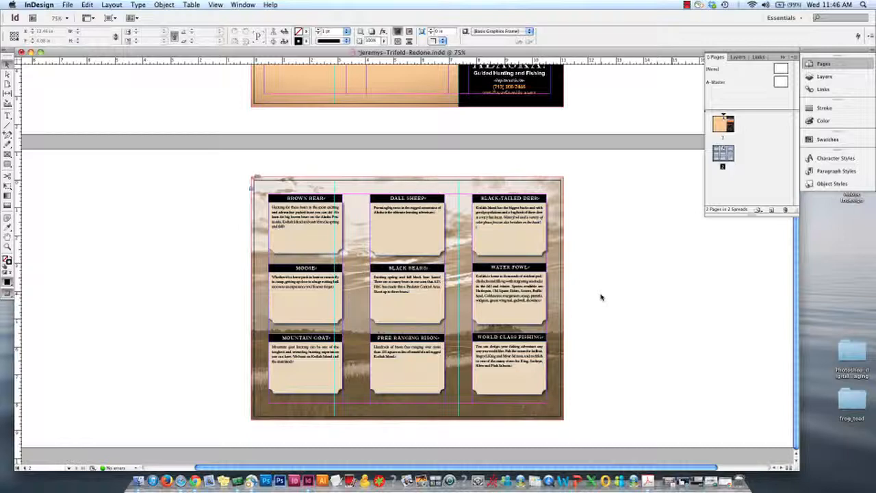
Undo the fold guide move on the A-Master page and check the guides on pages 1 and 2
{"action": "double_click", "coordinate": [782, 83]}
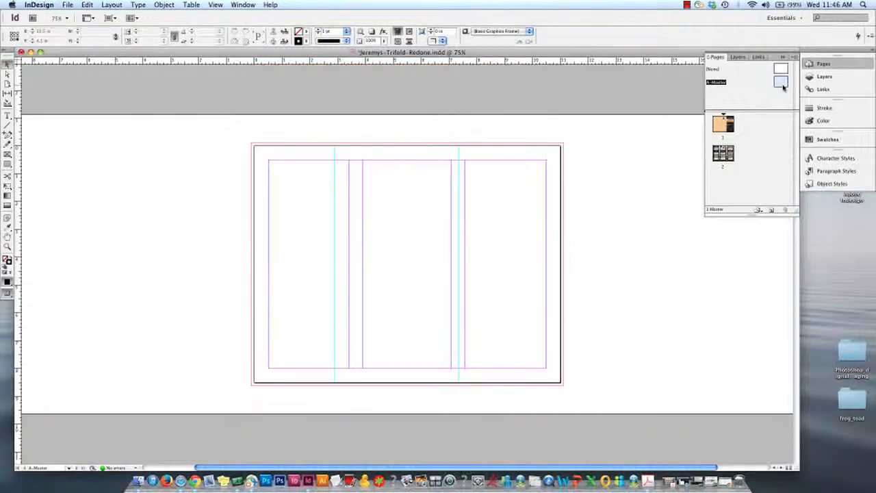
{"action": "key", "text": "super+z"}
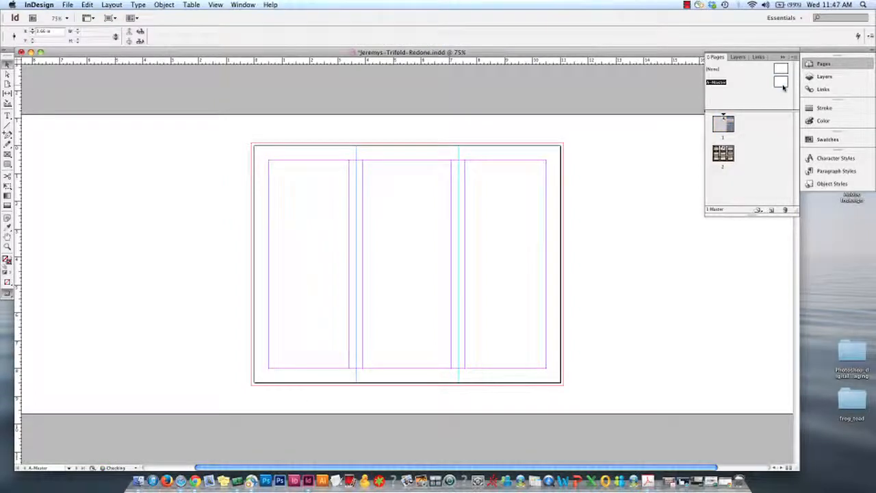
{"action": "double_click", "coordinate": [722, 126]}
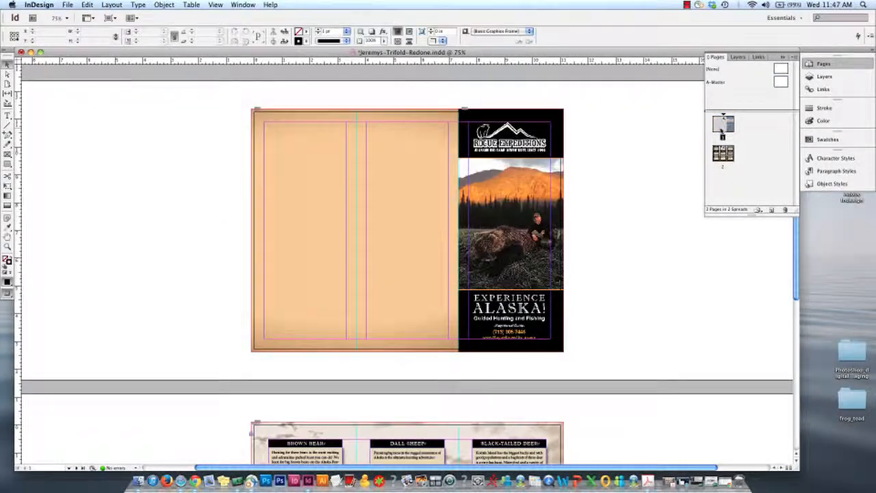
{"action": "scroll", "coordinate": [619, 246], "scroll_direction": "down", "scroll_amount": 10}
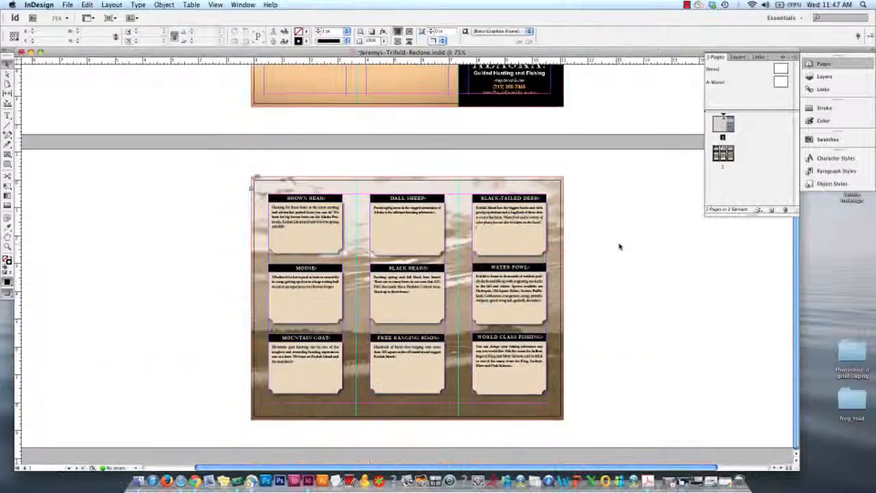